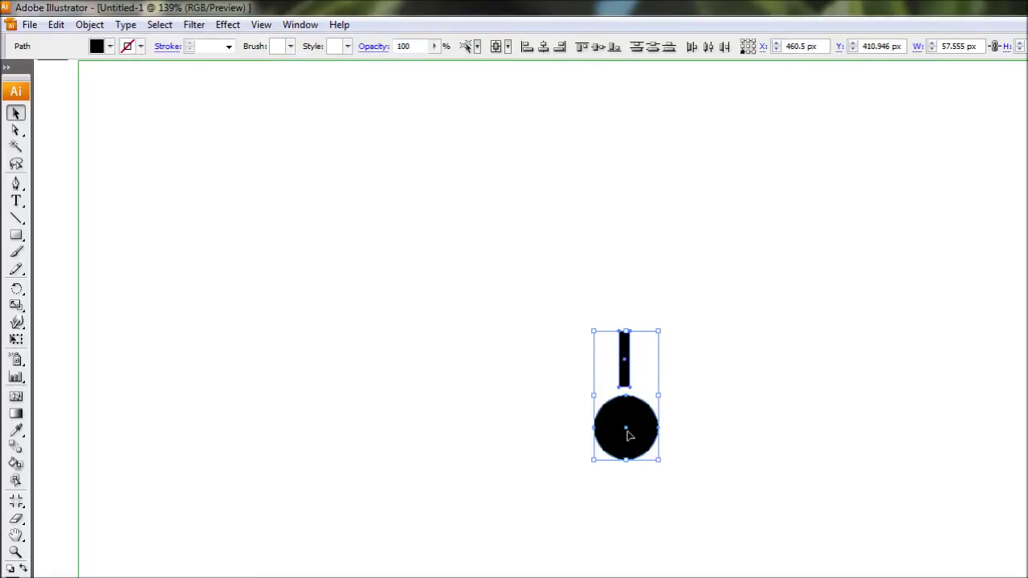
- Align the vertical bar and the small circle on their horizontal centers
key("f")
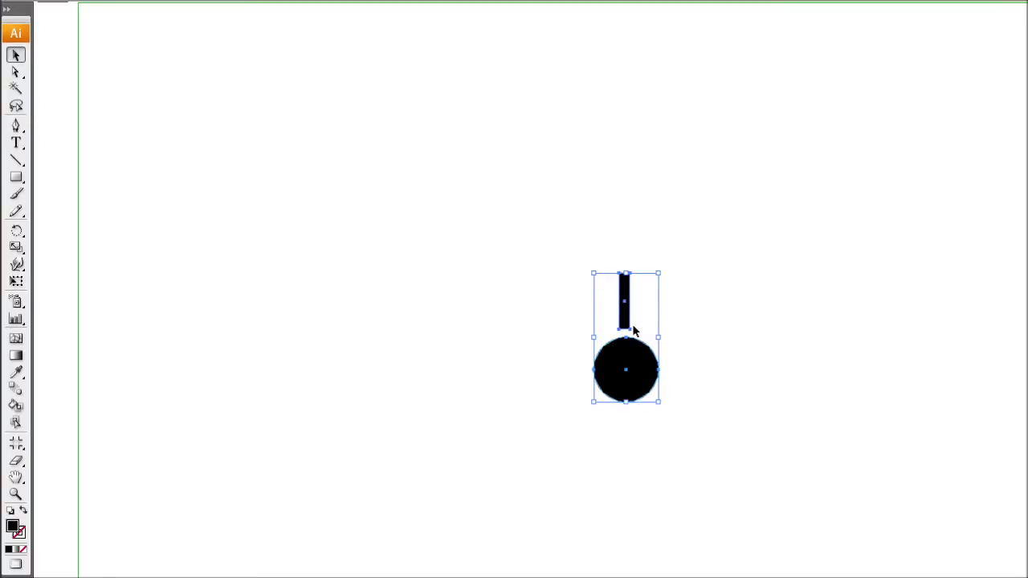
key("f")
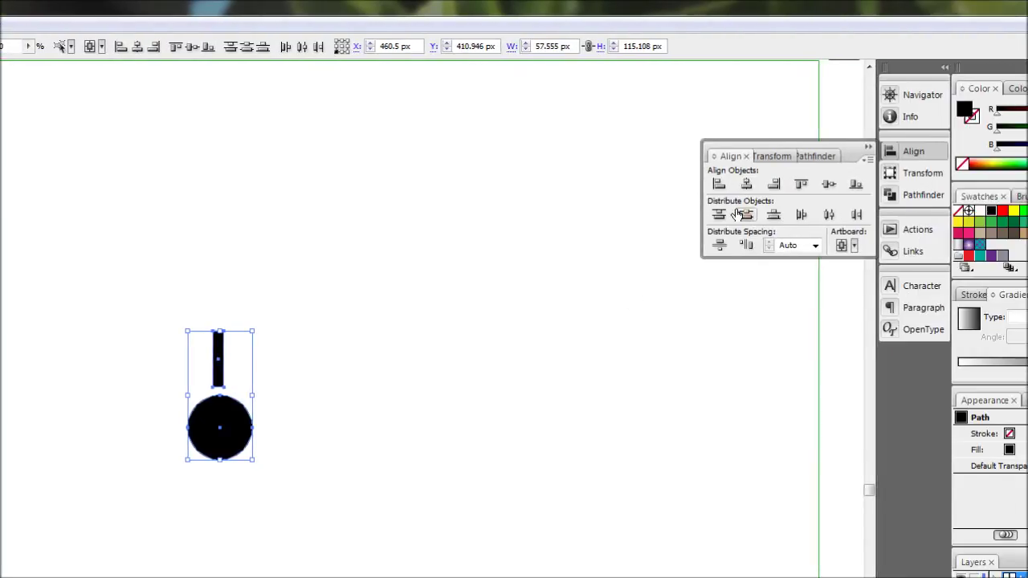
left_click(746, 187)
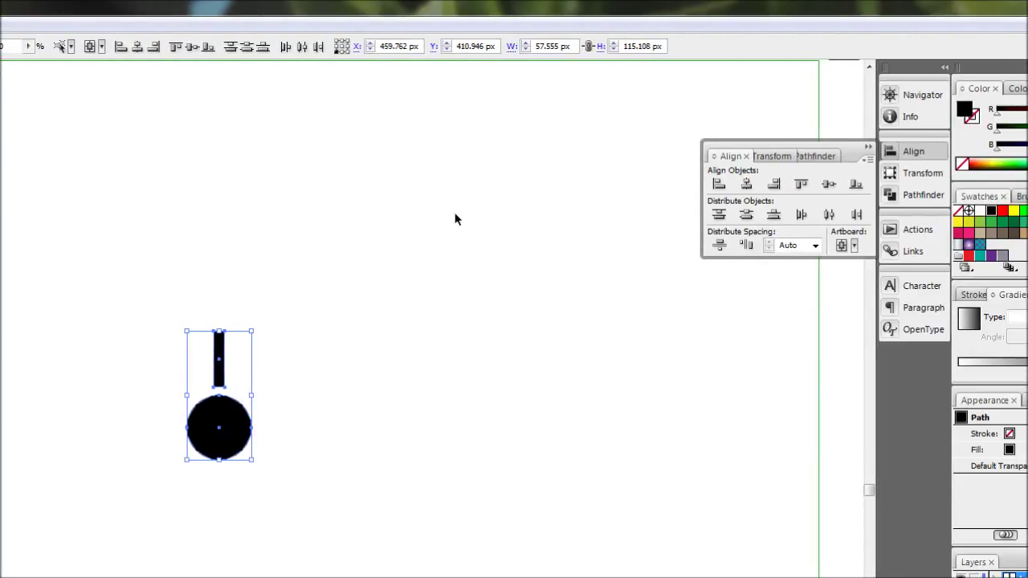
left_click(291, 280)
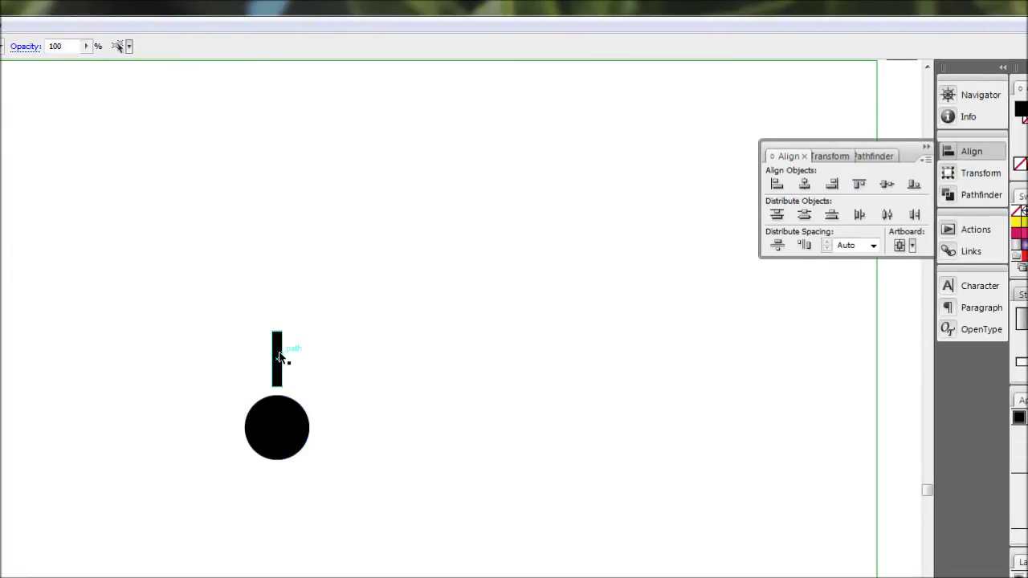
- Nudge the vertical bar down by 12 px so its lower end overlaps the top of the circle
left_click(280, 357)
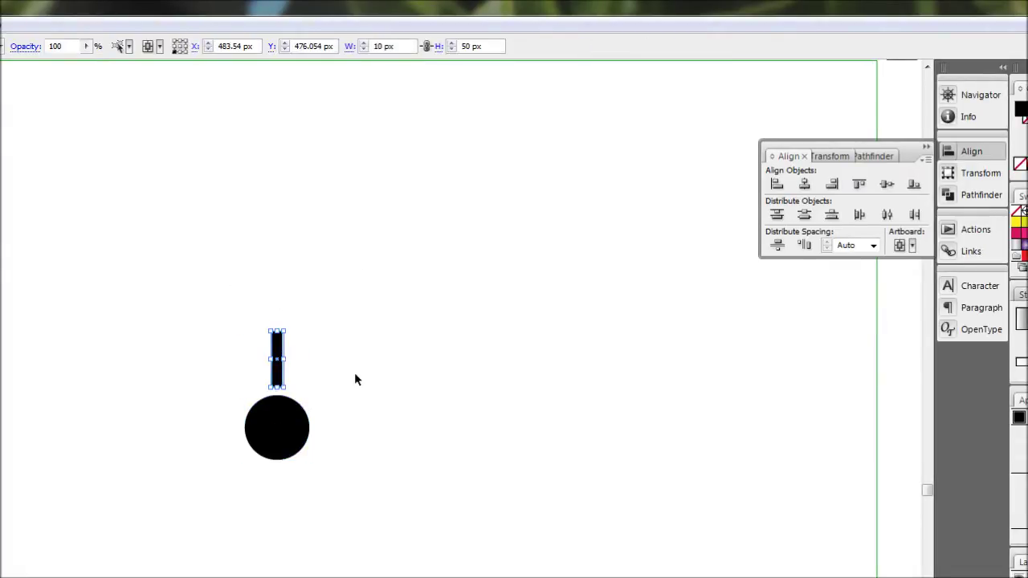
key("Down")
key("Down")
key("Down")
key("Down")
key("Down")
key("Down")
key("Down")
key("Down")
key("Down")
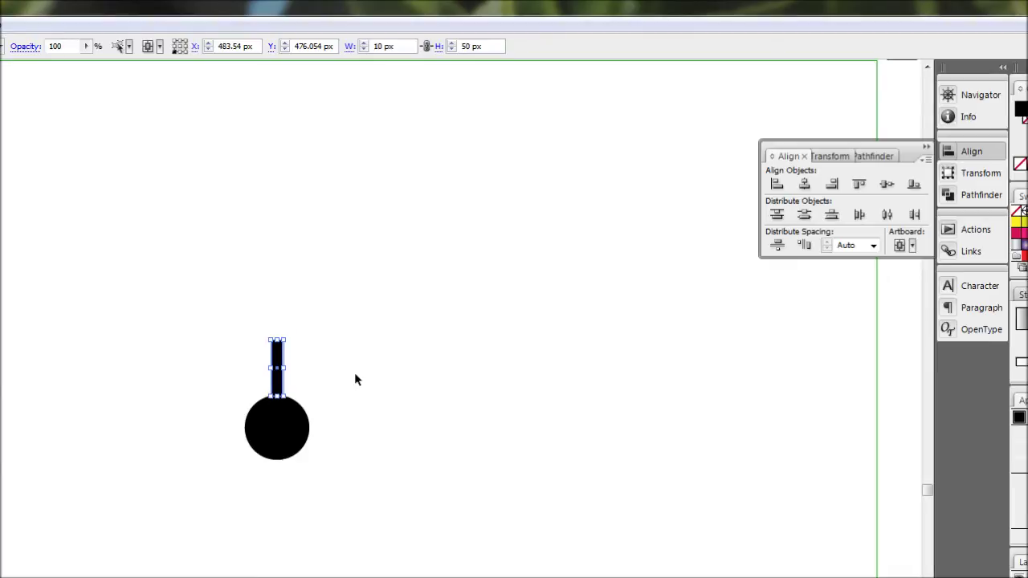
left_click(344, 381)
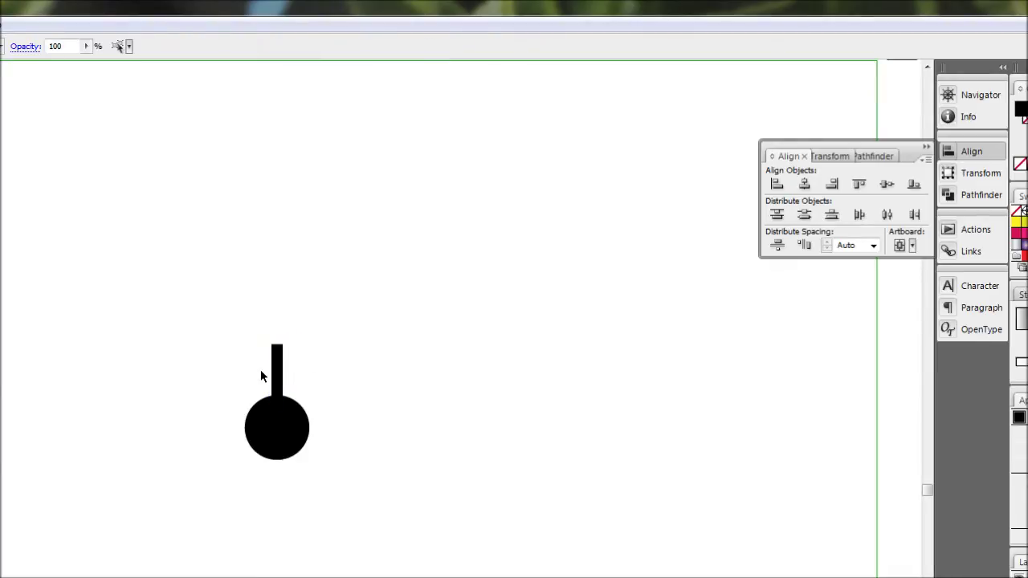
- Rotate a copy of the bar 120° about the circle's center and repeat the transformation to make a third bar
key("f")
key("f")
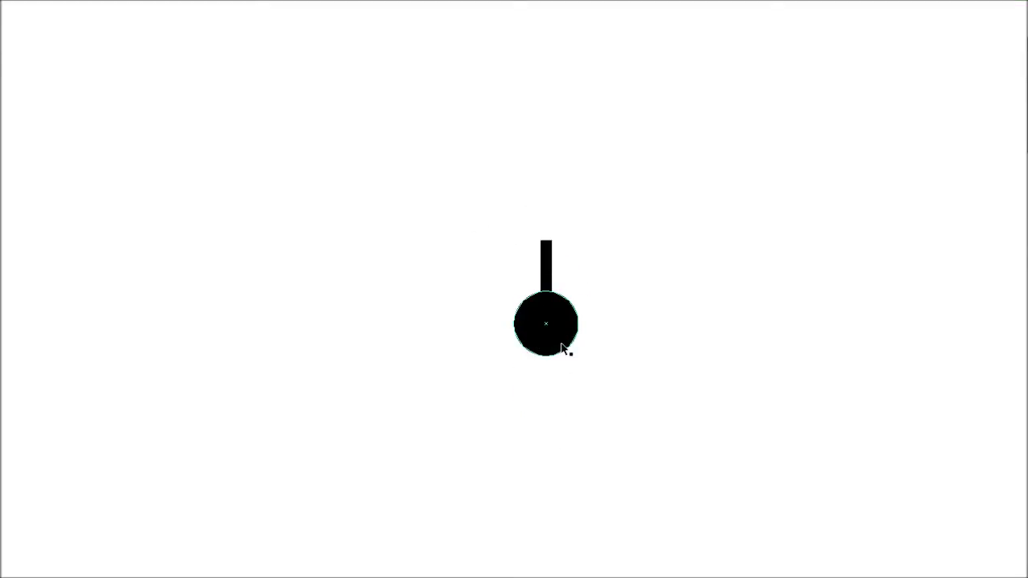
left_click(546, 273)
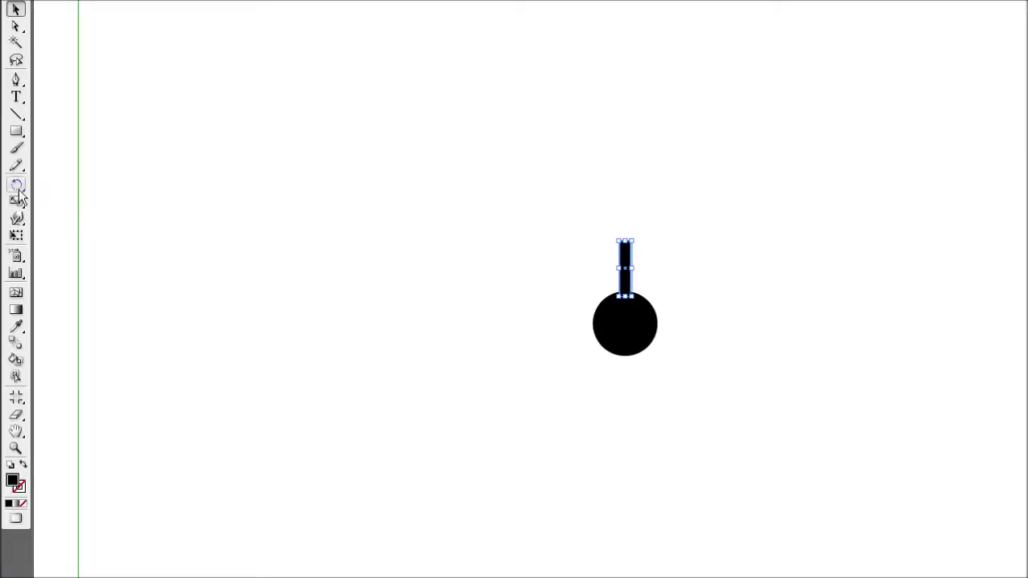
left_click(17, 190)
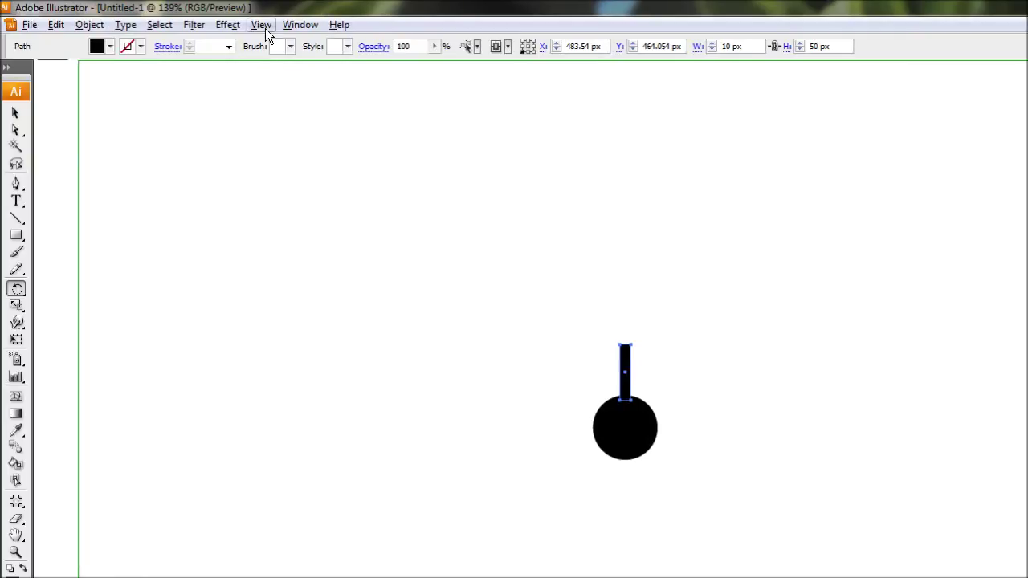
left_click(262, 25)
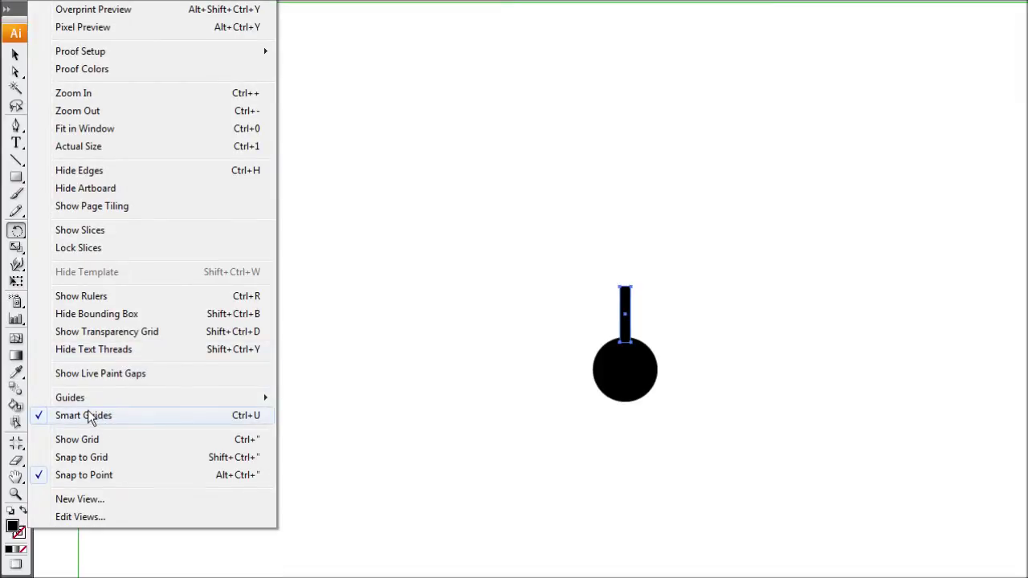
left_click(699, 349)
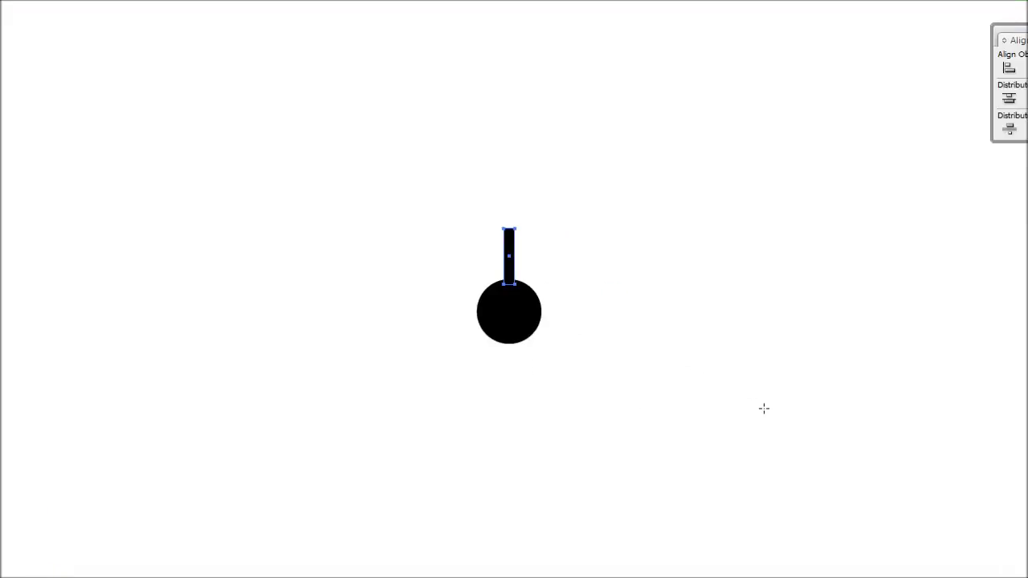
left_click(509, 312, "alt")
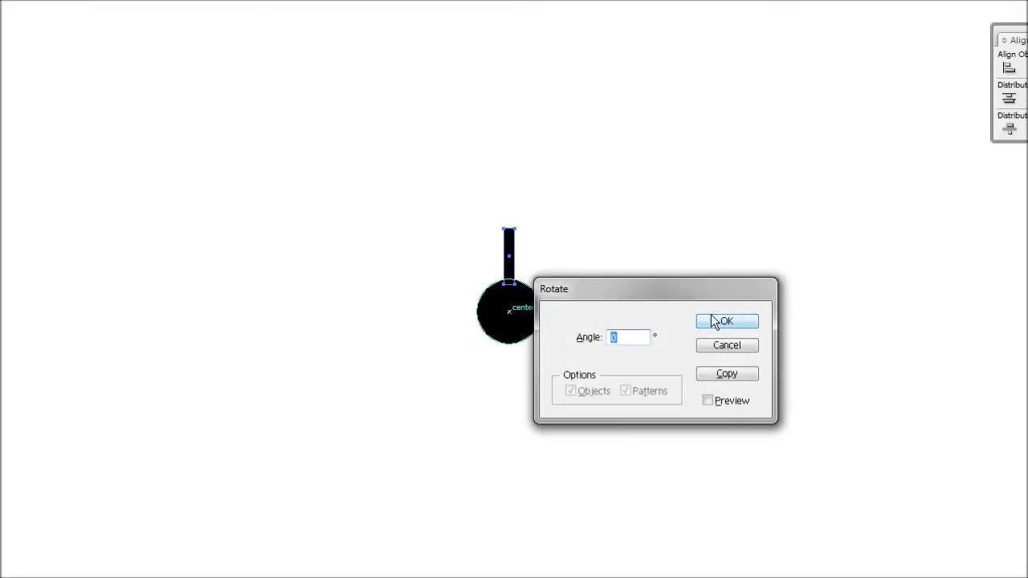
left_click_drag(689, 287, 718, 245)
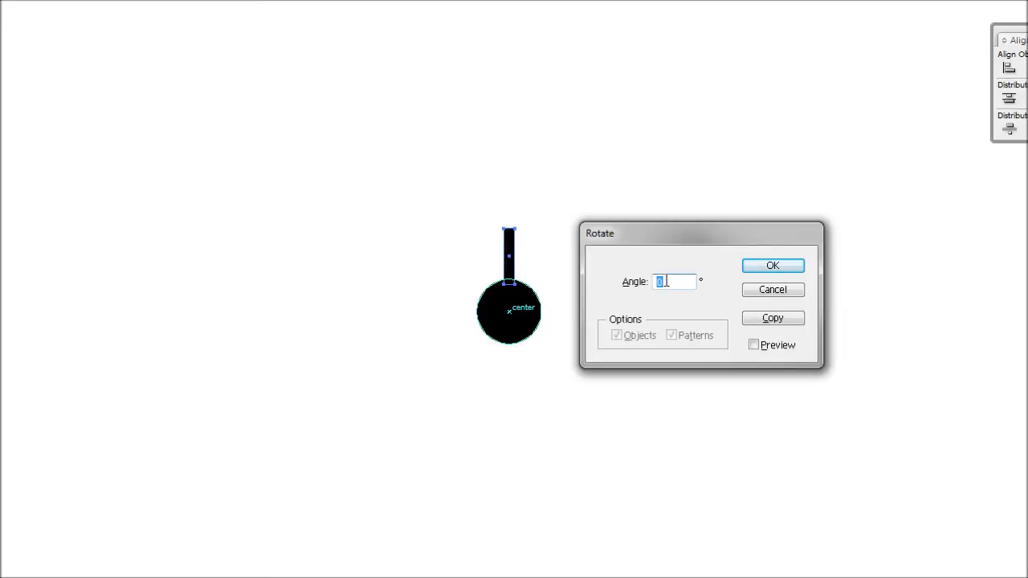
type("12")
left_click(759, 319)
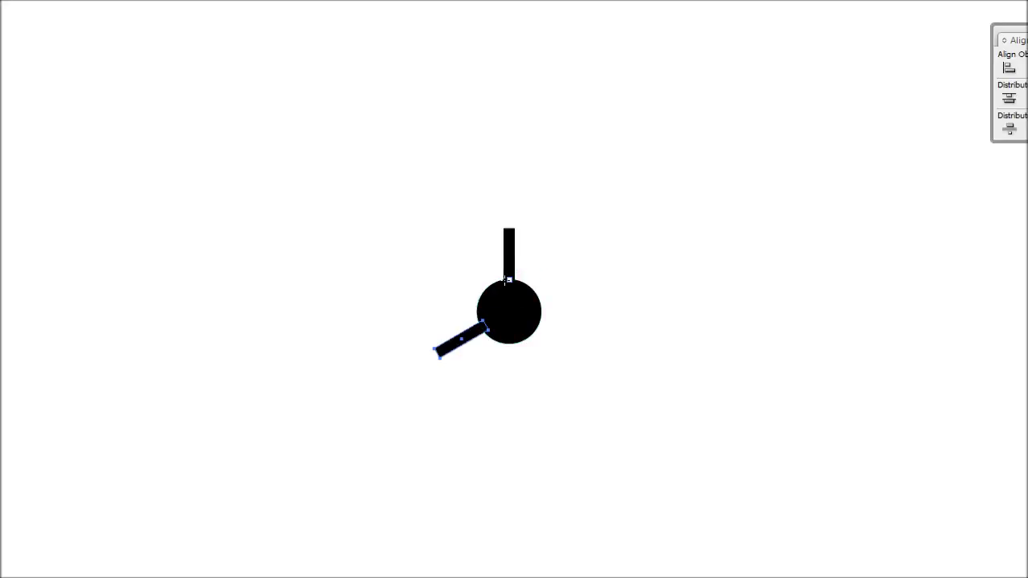
key("v")
key("ctrl+d")
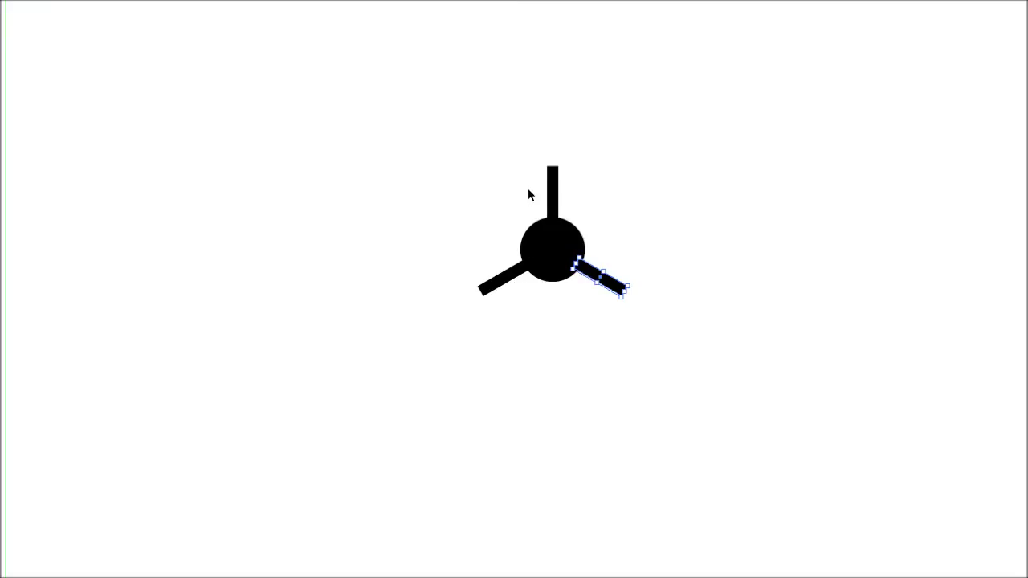
- Group the small circle with its three bars and fill the group with red
left_click_drag(454, 147, 641, 339)
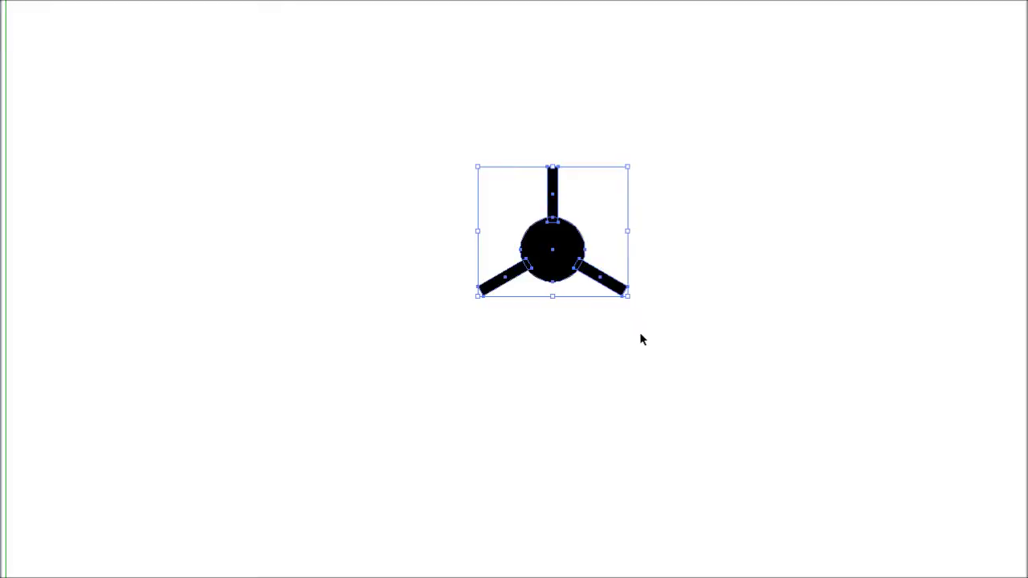
key("ctrl+shift+b")
key("ctrl+shift+b")
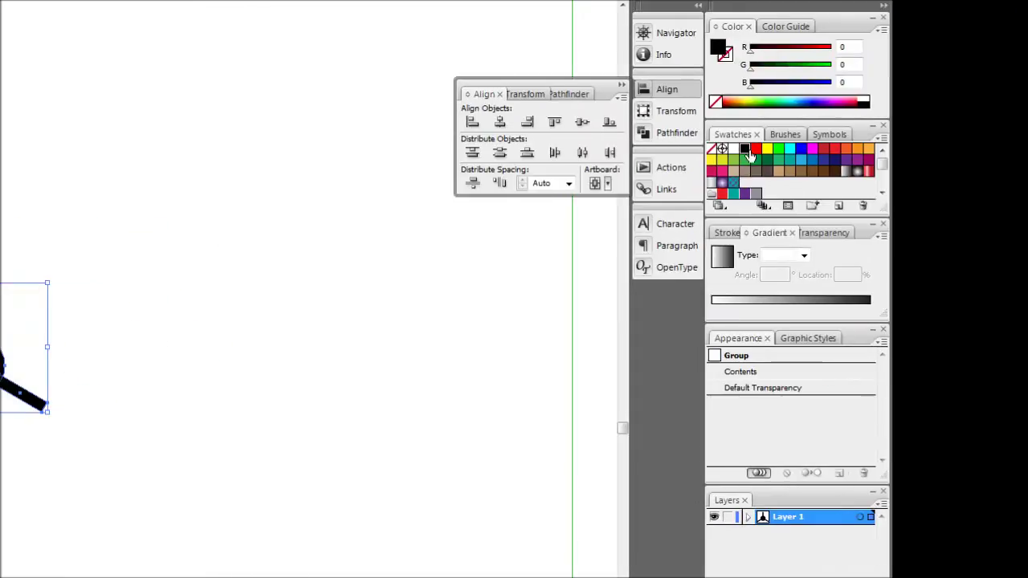
left_click(757, 150)
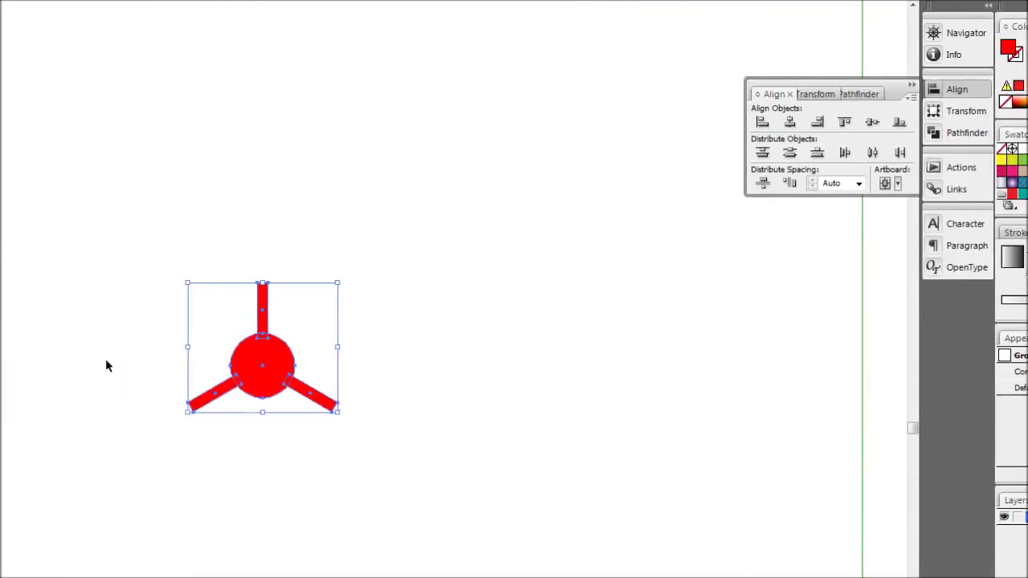
left_click(76, 423)
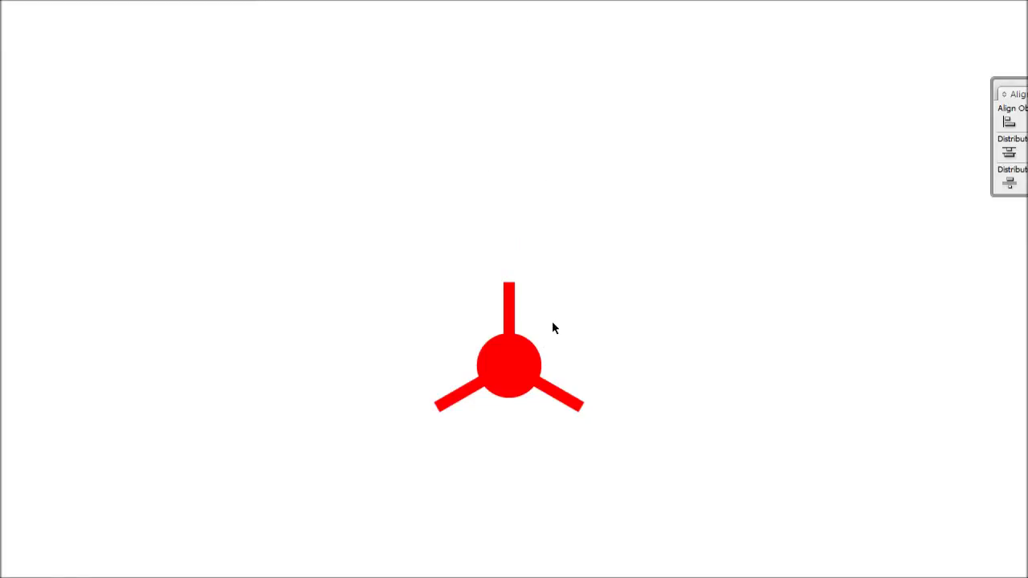
- Draw a black circle about 350 px in diameter, starting from the bottom anchor point of the small red circle
left_click(15, 174)
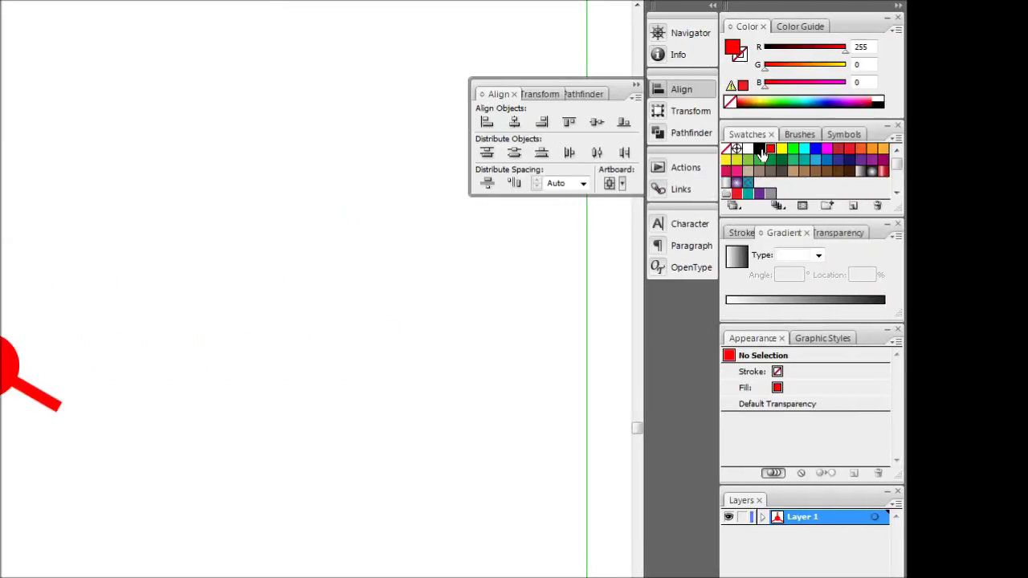
left_click(875, 148)
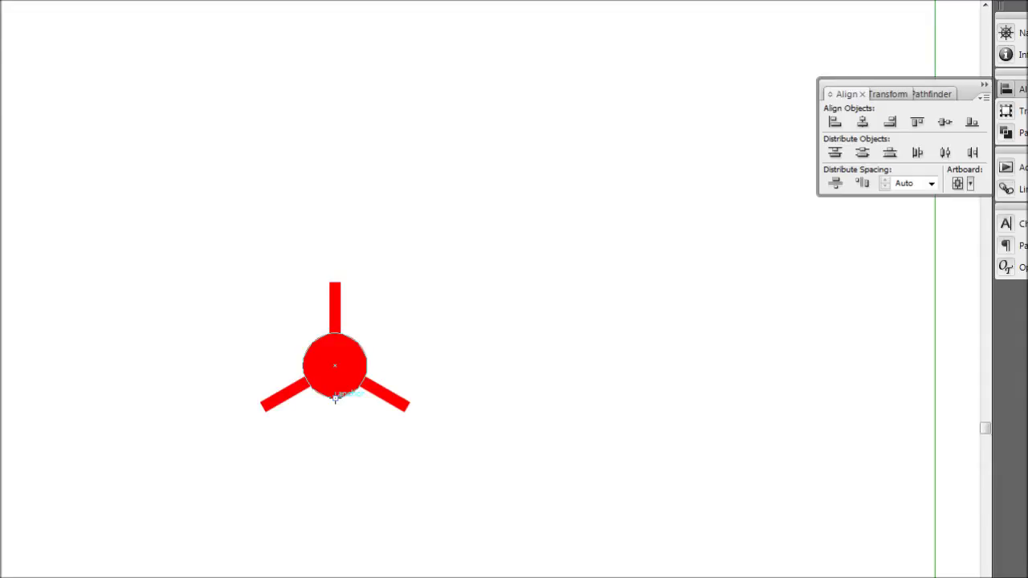
left_click_drag(335, 398, 0, 78)
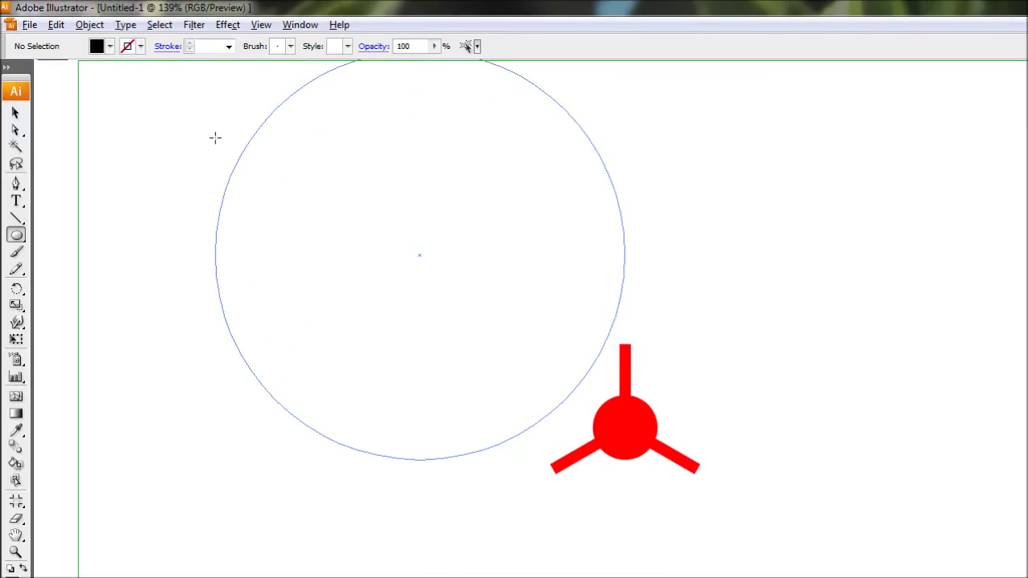
left_click_drag(215, 138, 233, 154)
left_click(16, 115)
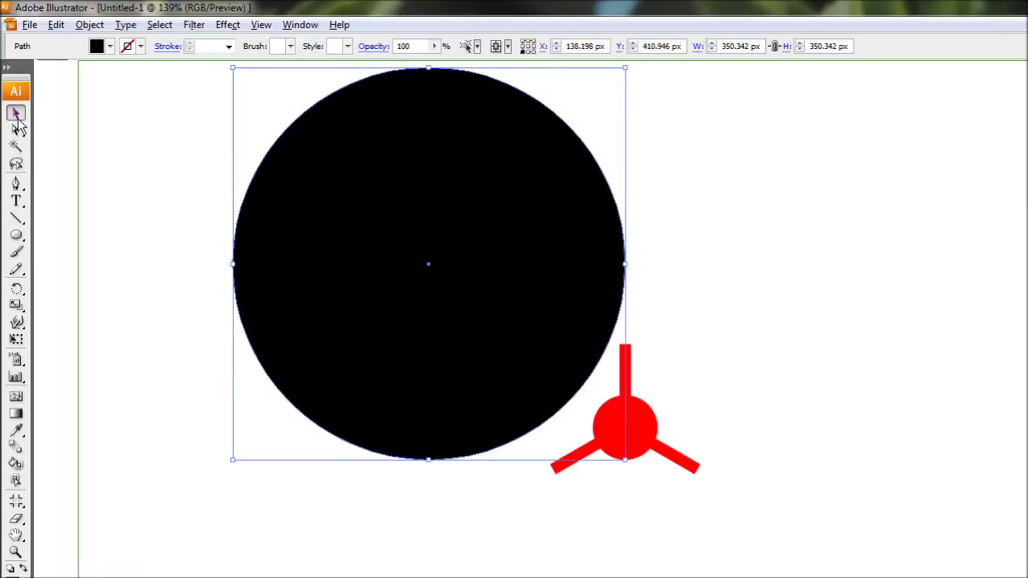
left_click(626, 514)
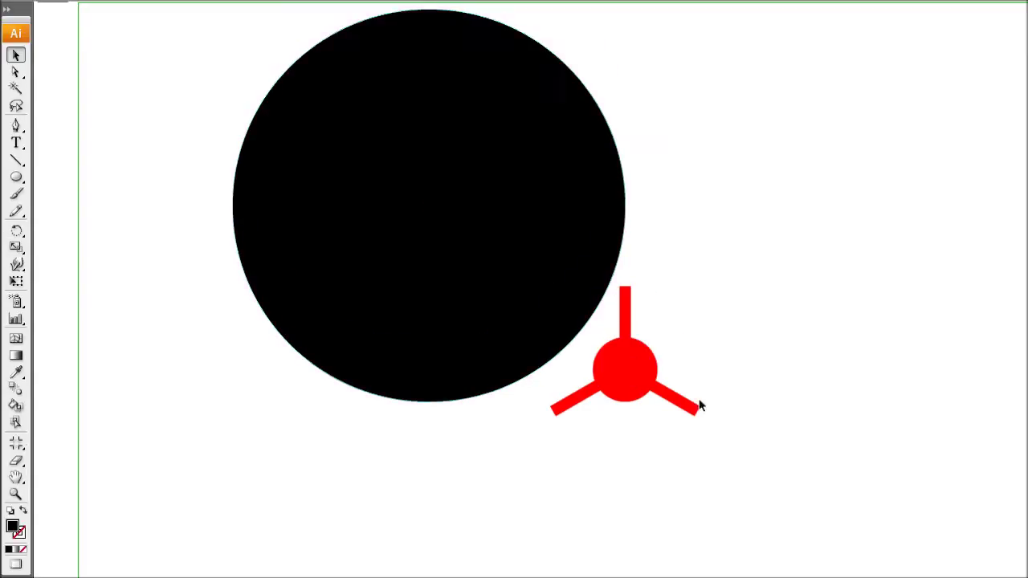
- Align the large black circle and the red group on their horizontal centers
left_click_drag(729, 468, 450, 261)
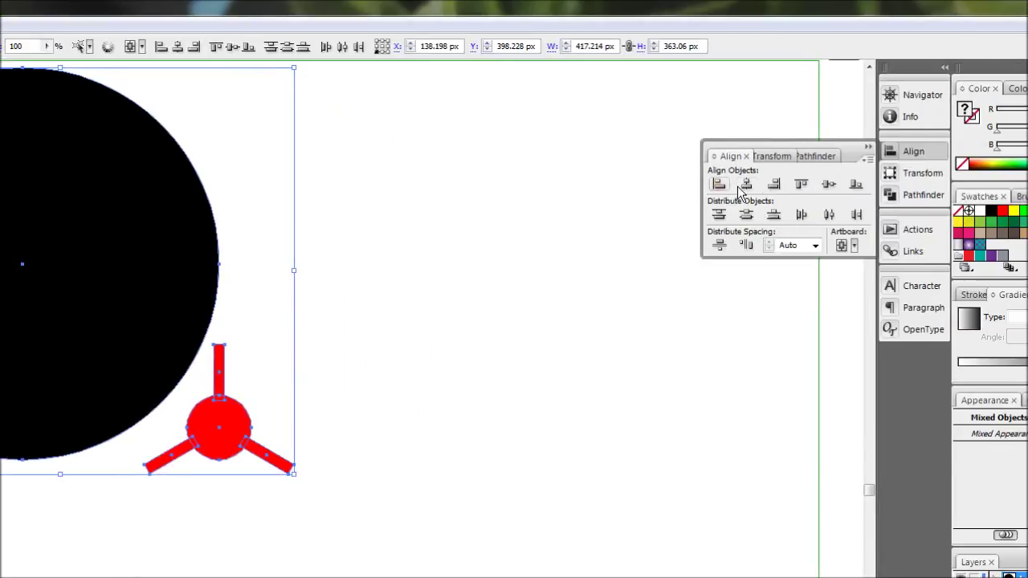
left_click(747, 185)
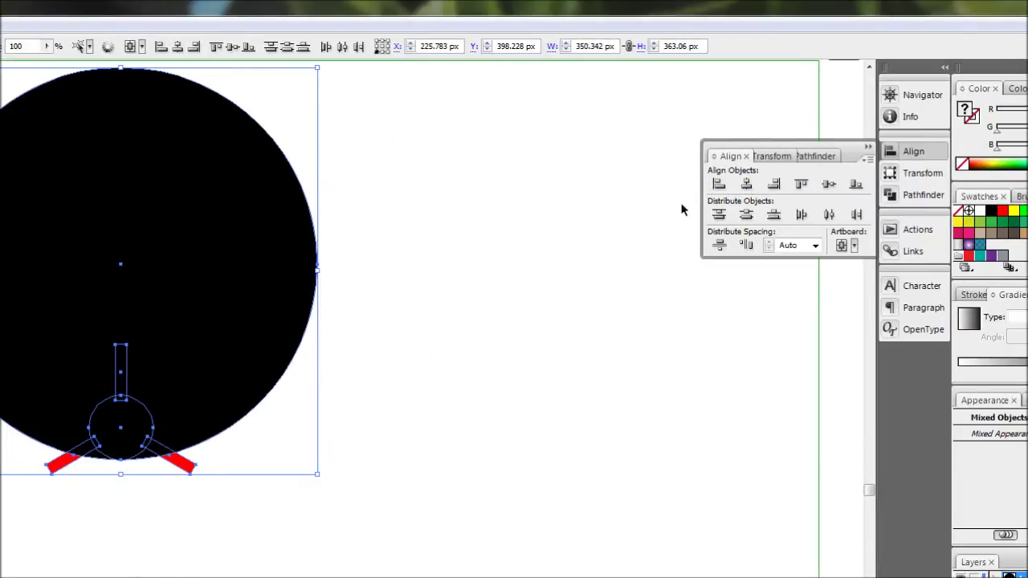
left_click(407, 418)
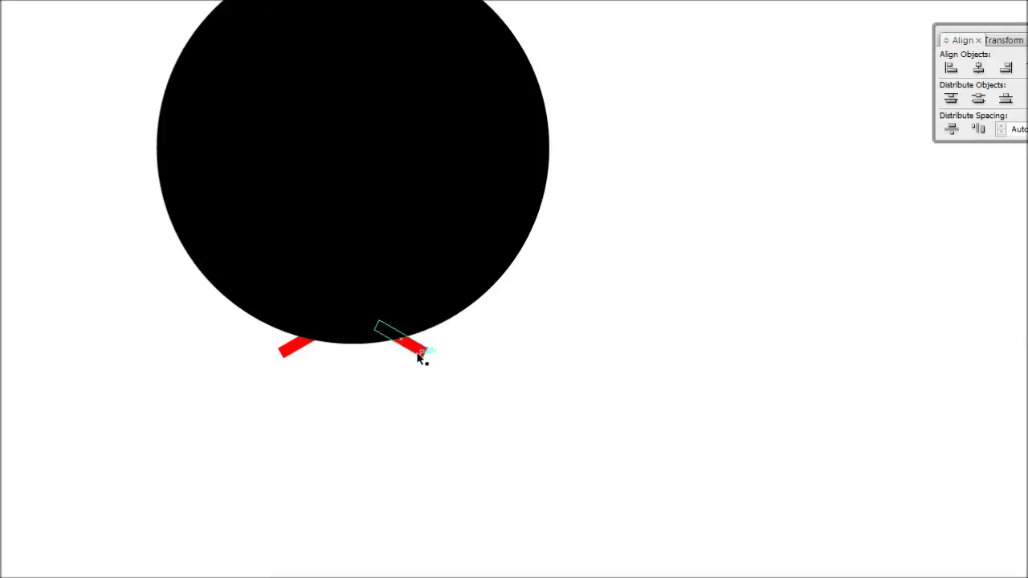
- Bring the red group in front of the large black circle
left_click(423, 351)
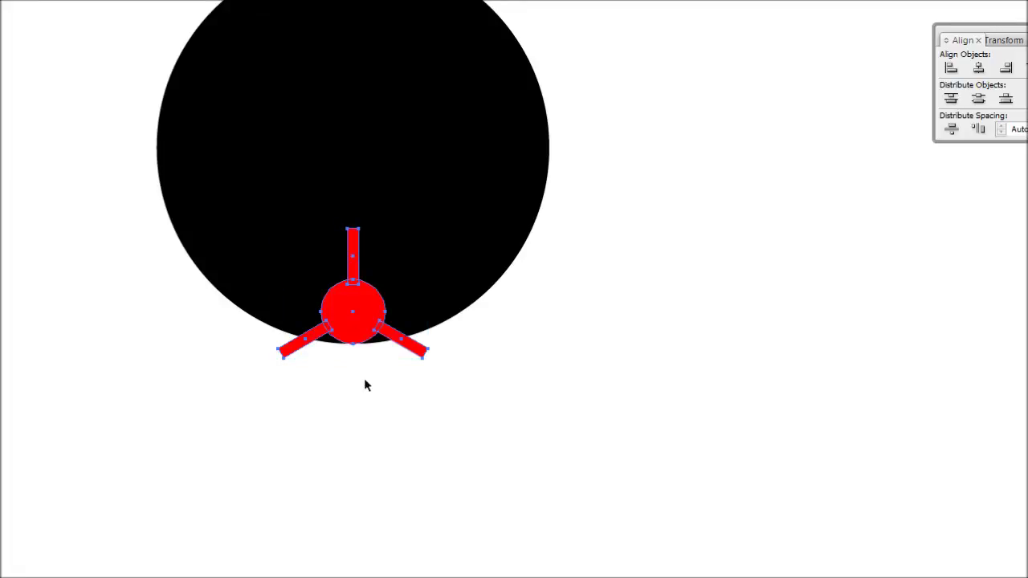
scroll(364, 385, "up", 3)
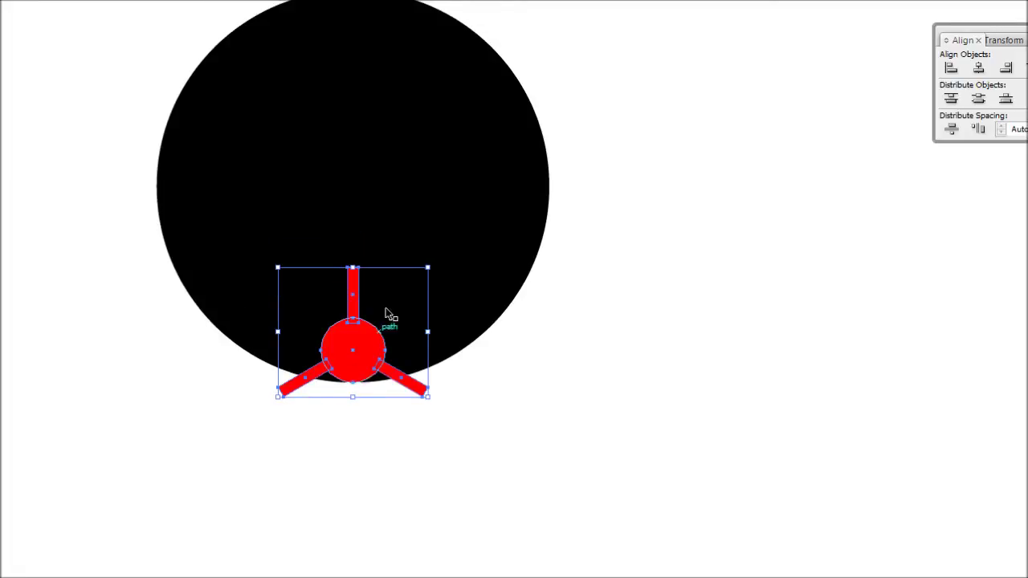
left_click(551, 366)
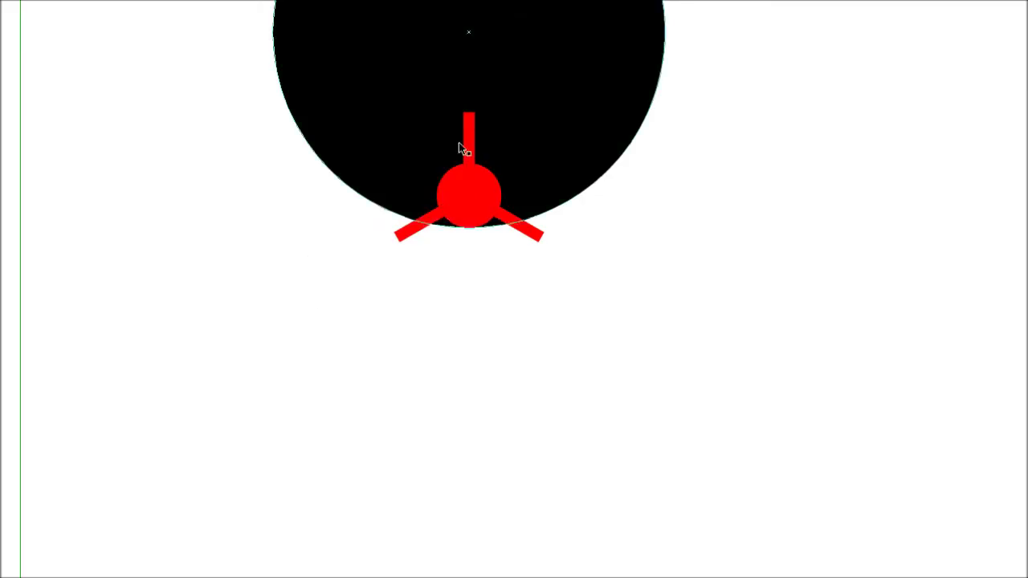
- Create two copies of the large black circle, each rotated 120° around the center of the small red circle
scroll(464, 149, "up", 3)
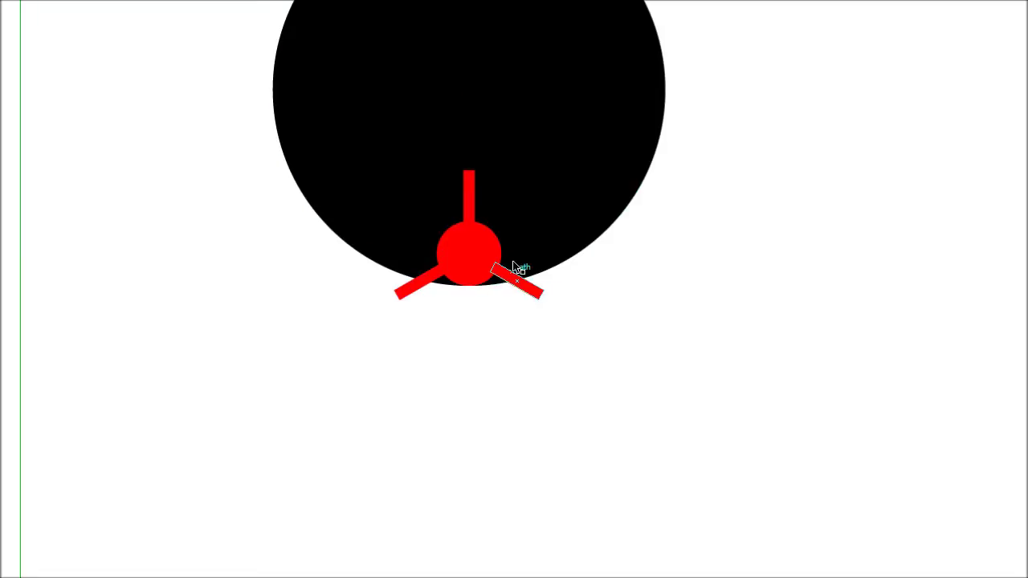
scroll(507, 184, "up", 2)
left_click(507, 184)
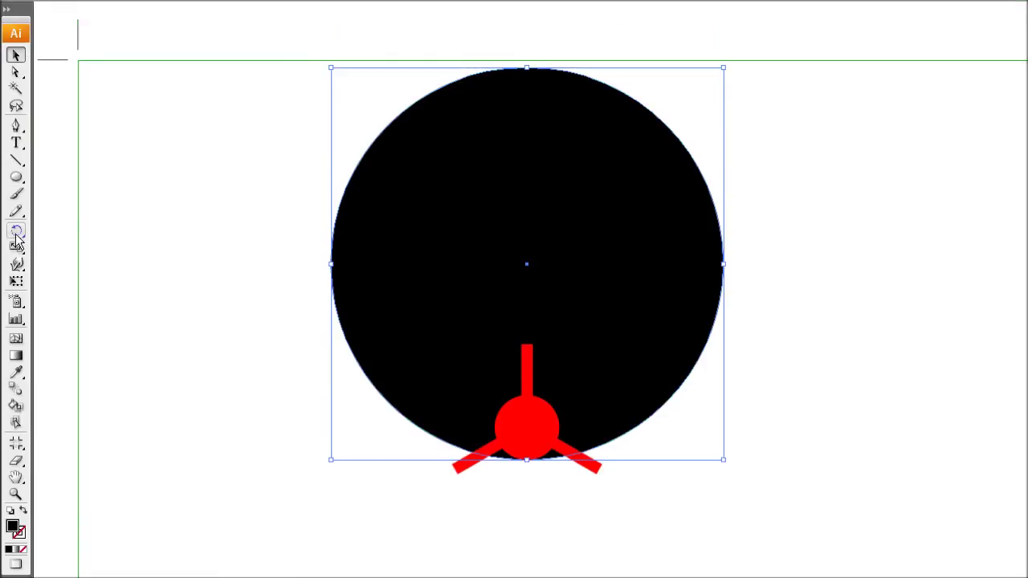
left_click(16, 233)
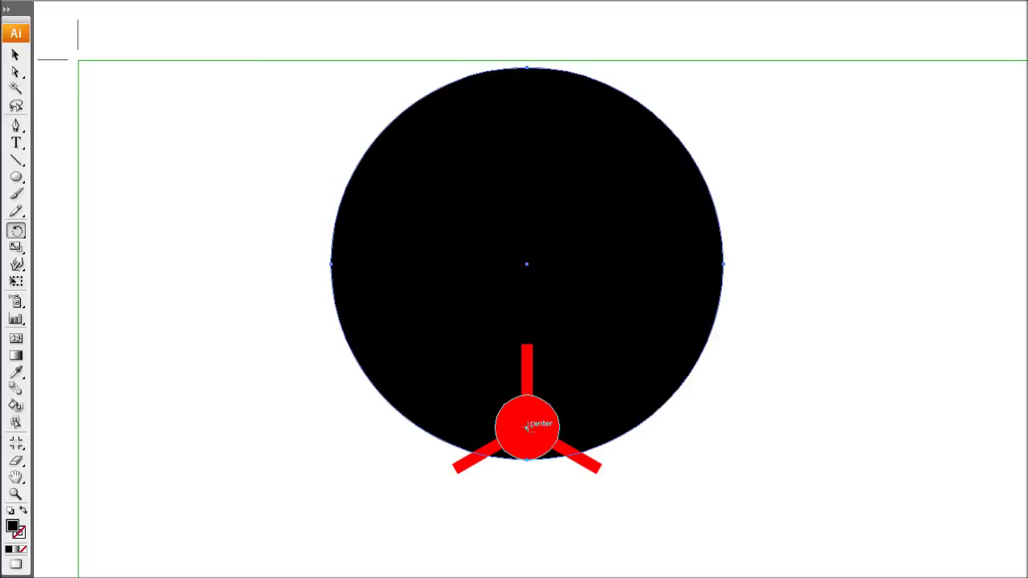
left_click(527, 426, "alt")
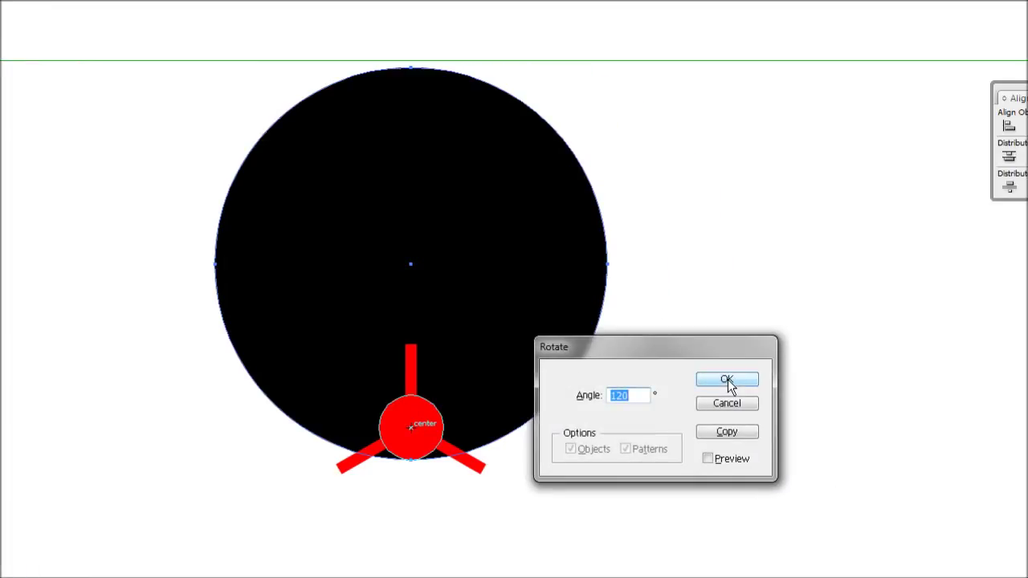
left_click(746, 431)
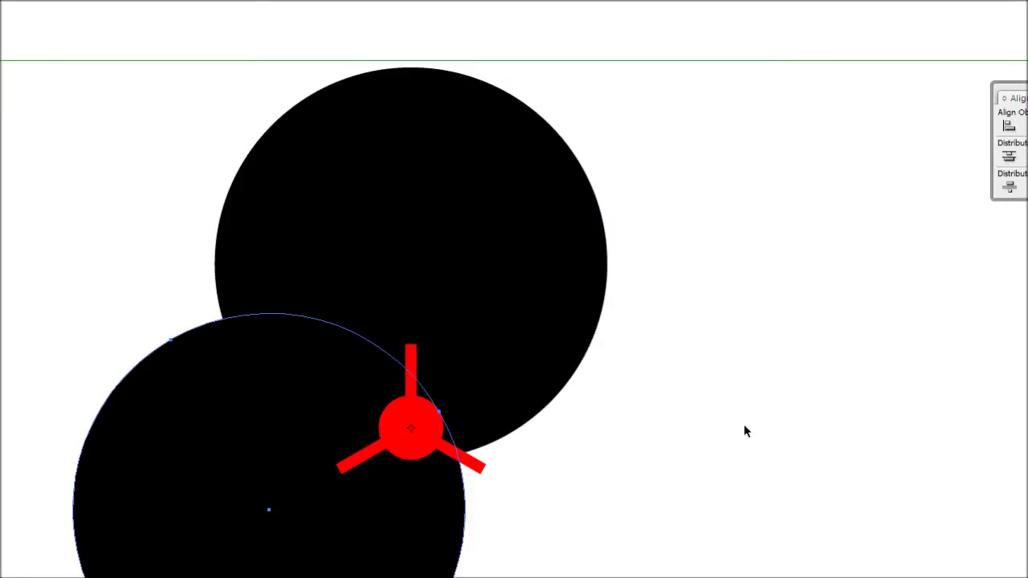
key("ctrl+d")
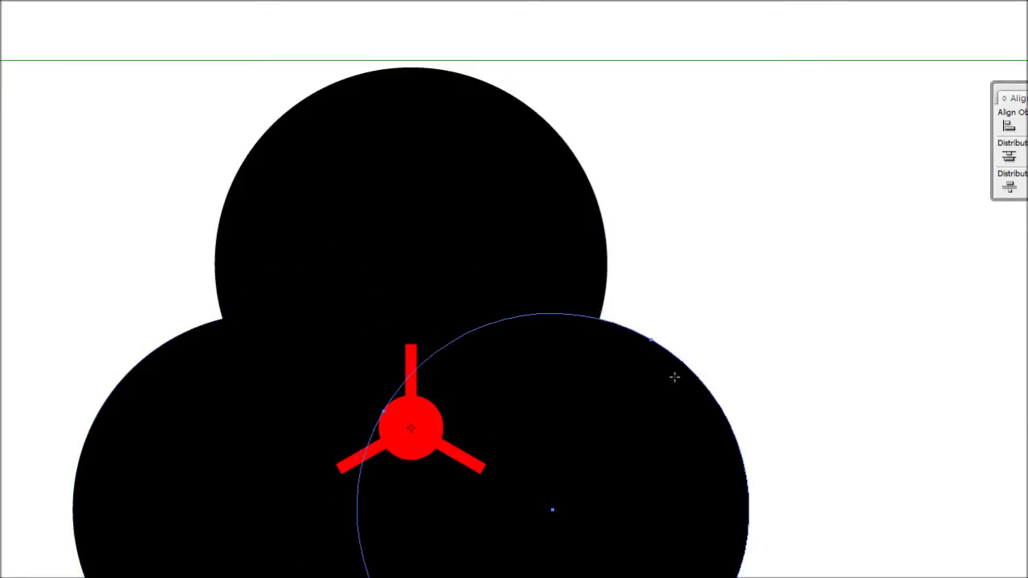
key("v")
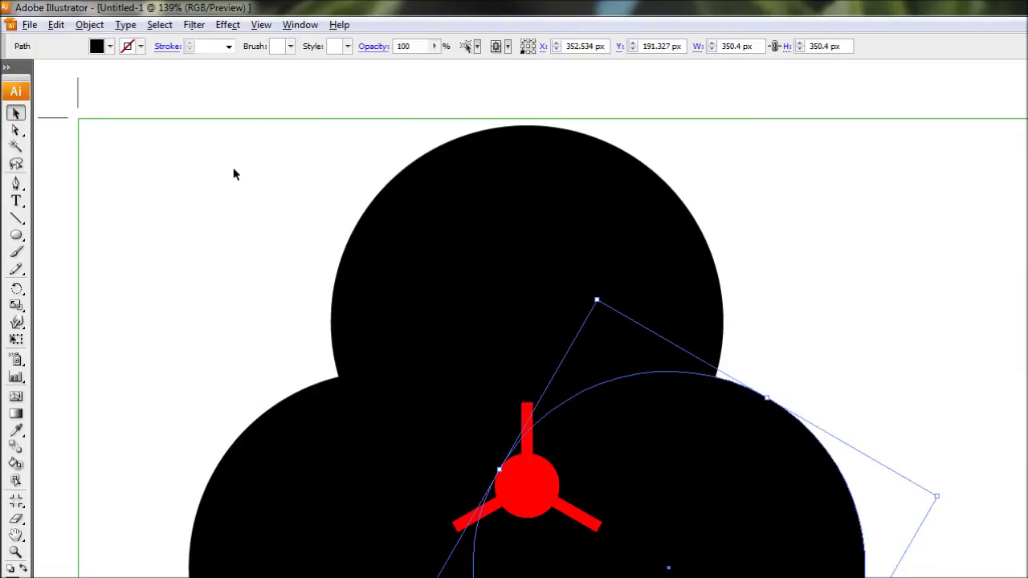
left_click(234, 173)
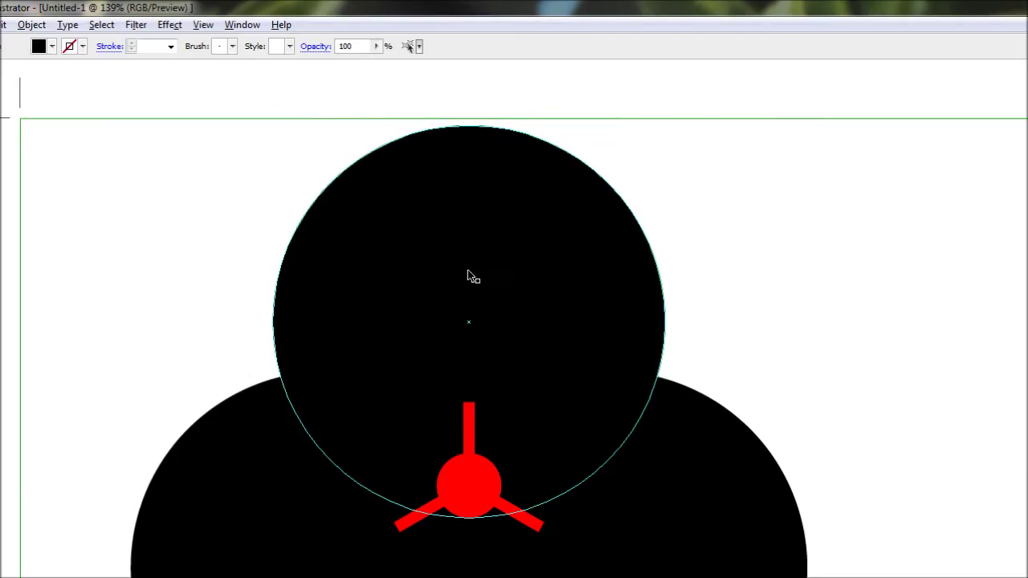
- Duplicate the upper black circle in place and scale the copy down proportionally to about 271 px in diameter
left_click(470, 275)
key("a")
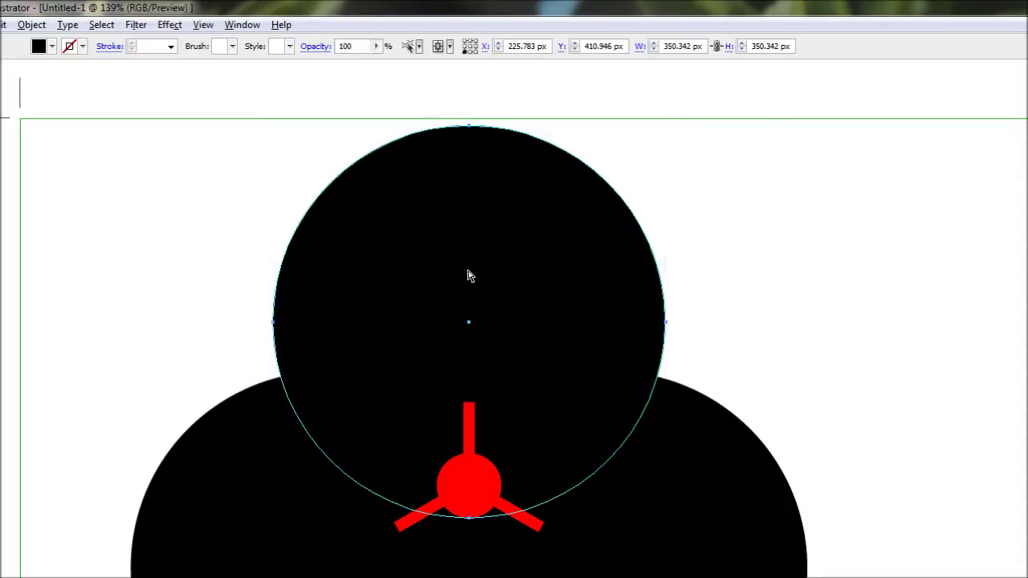
key("v")
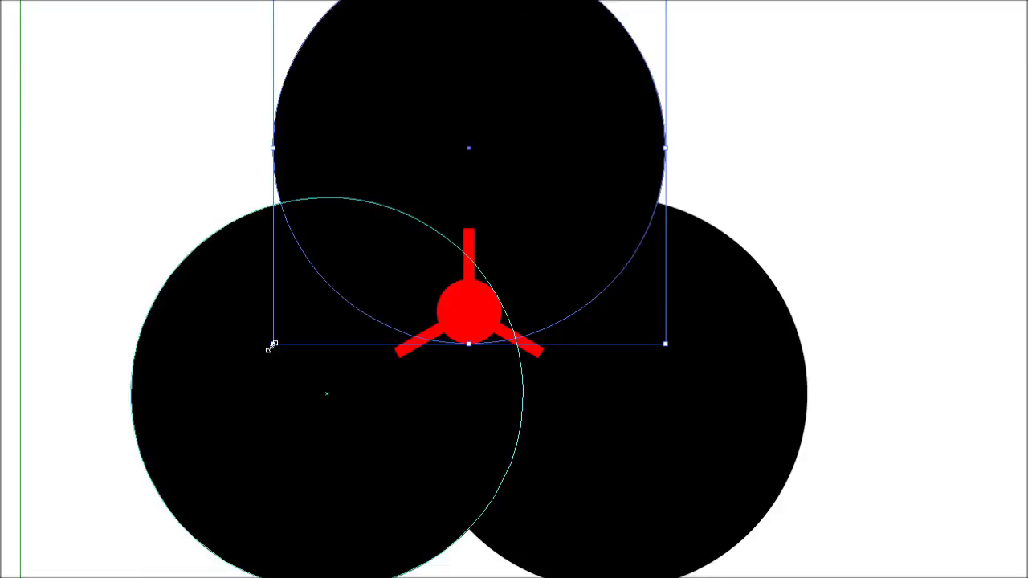
left_click_drag(270, 347, 303, 302)
- Nudge the smaller circle straight up until it extends slightly past the upper edge of the large black circle
key("Up")
key("Up")
key("Up")
key("Up")
key("Up")
key("Up")
key("Up")
key("Up")
key("Up")
key("Up")
key("Up")
key("Up")
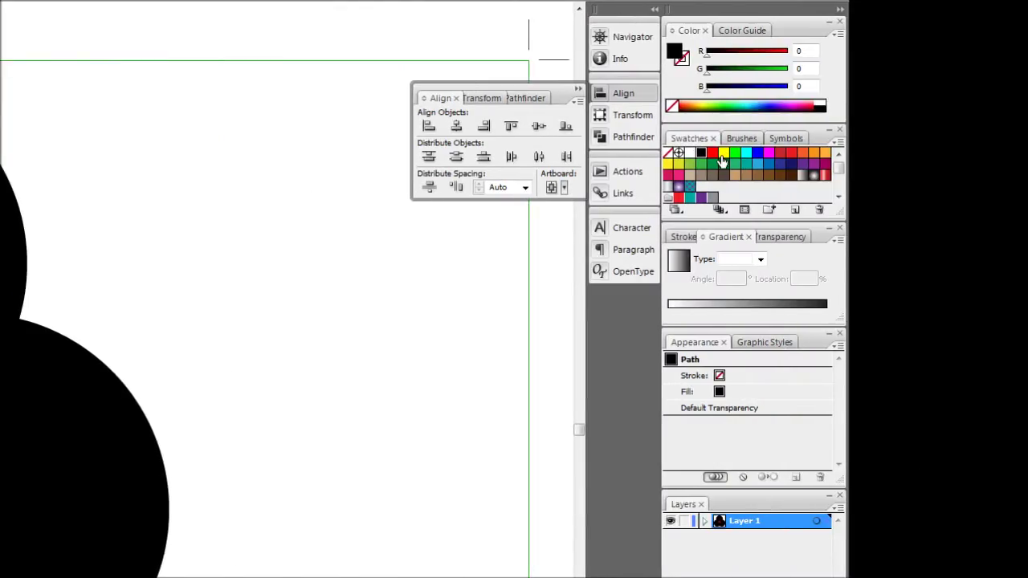
- Fill the smaller circle with yellow and bring it to the front of all other shapes
left_click(722, 154)
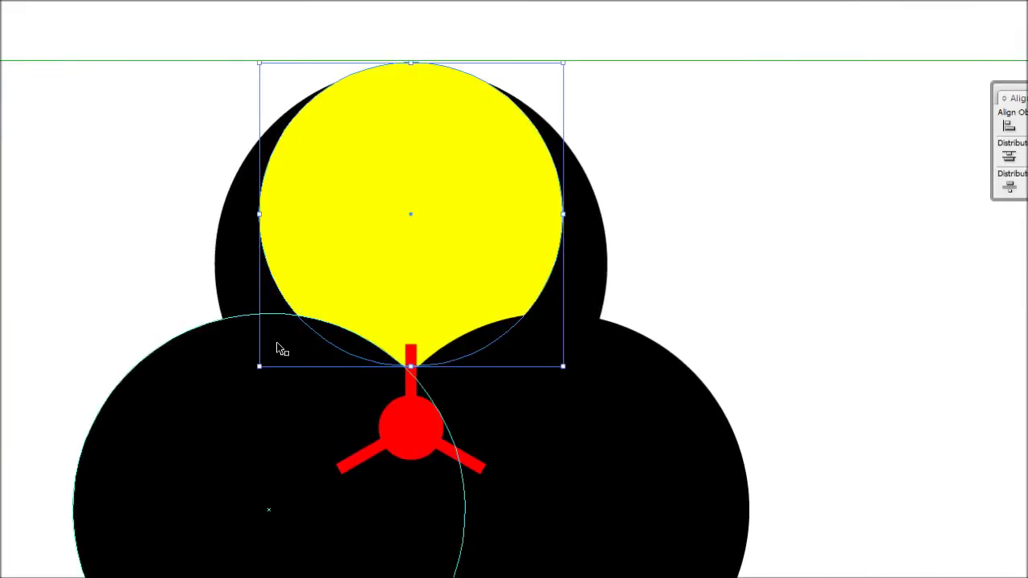
key("ctrl+shift+b")
key("ctrl+shift+b")
key("ctrl+shift+b")
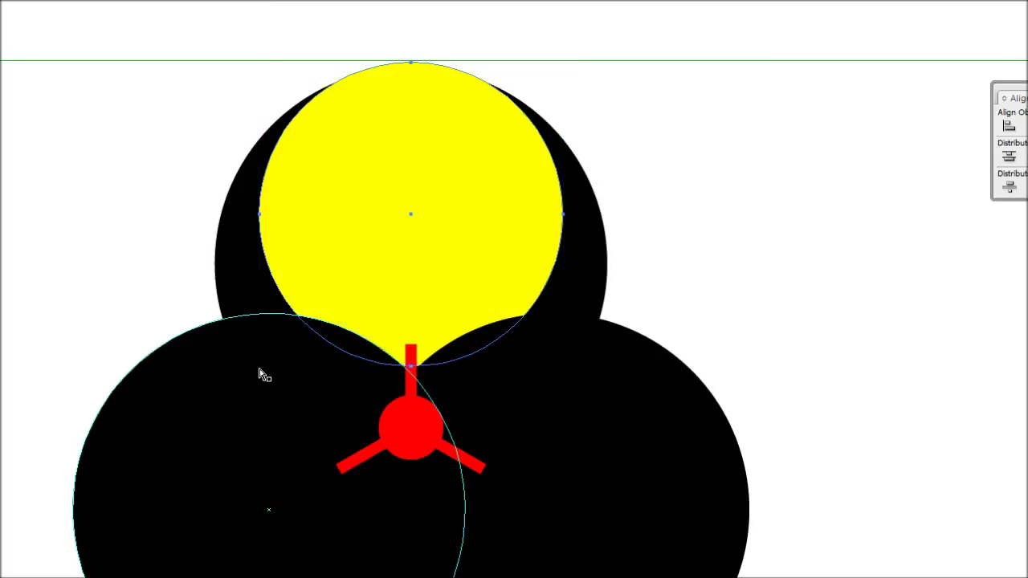
key("ctrl+shift+b")
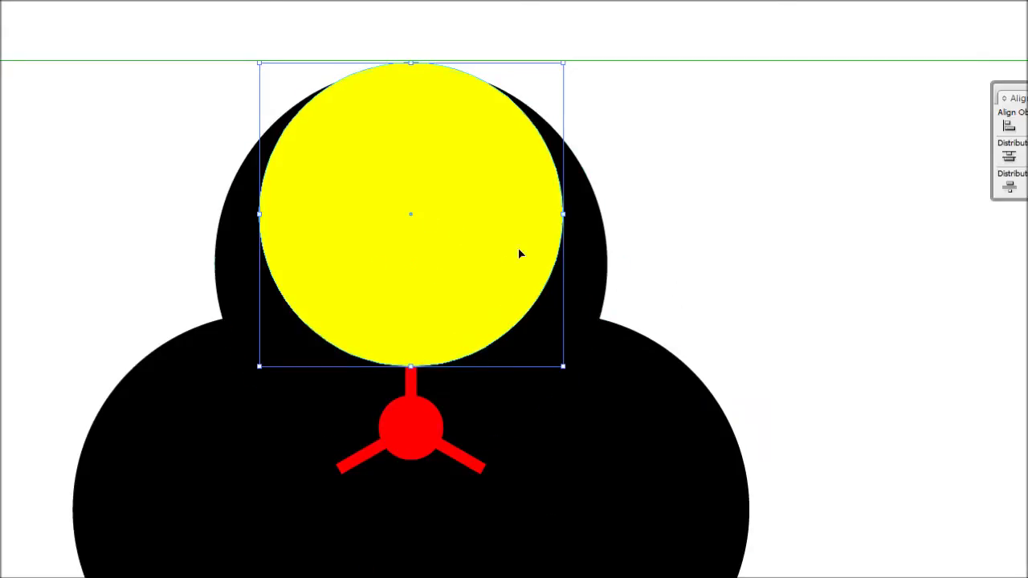
- Create two copies of the yellow circle, each rotated 120° around the center of the small red circle
left_click(626, 278)
left_click(420, 274)
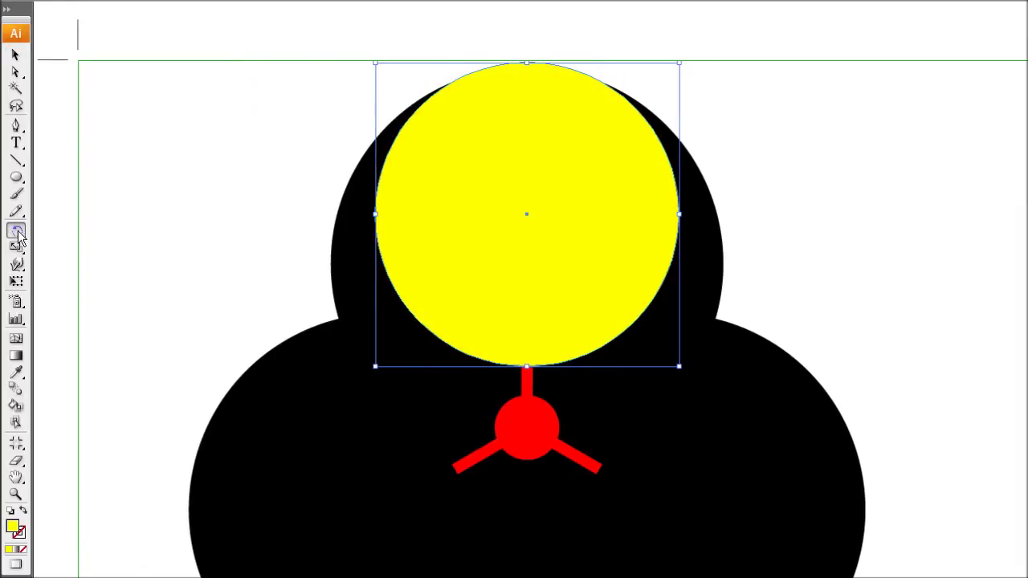
left_click(18, 232)
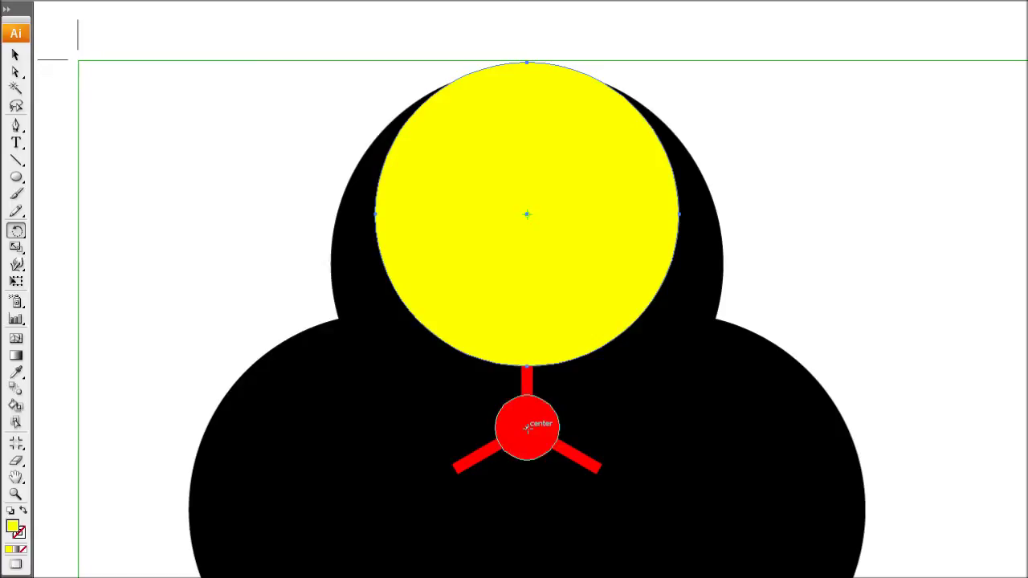
left_click(527, 428, "alt")
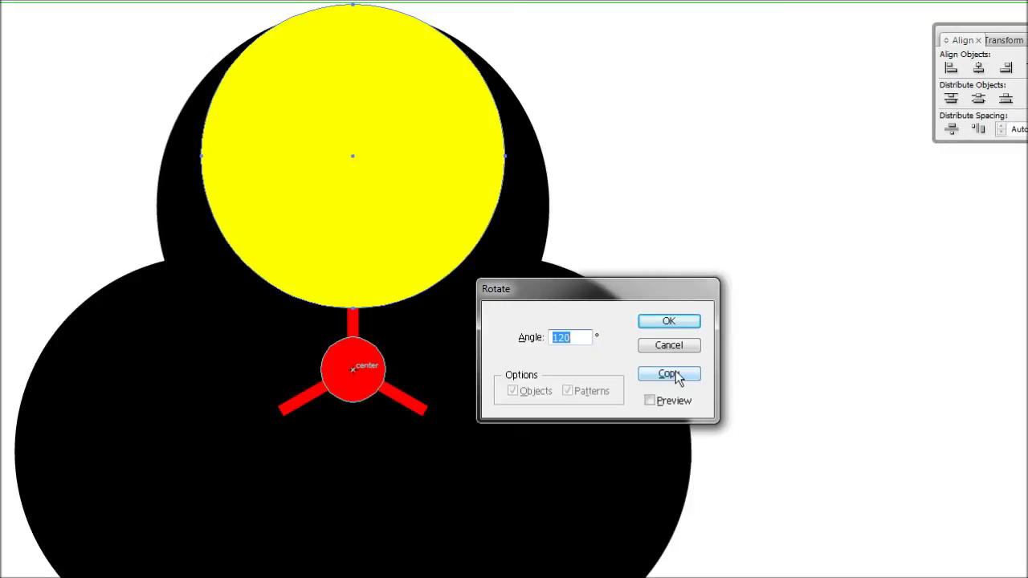
left_click(681, 378)
key("ctrl+d")
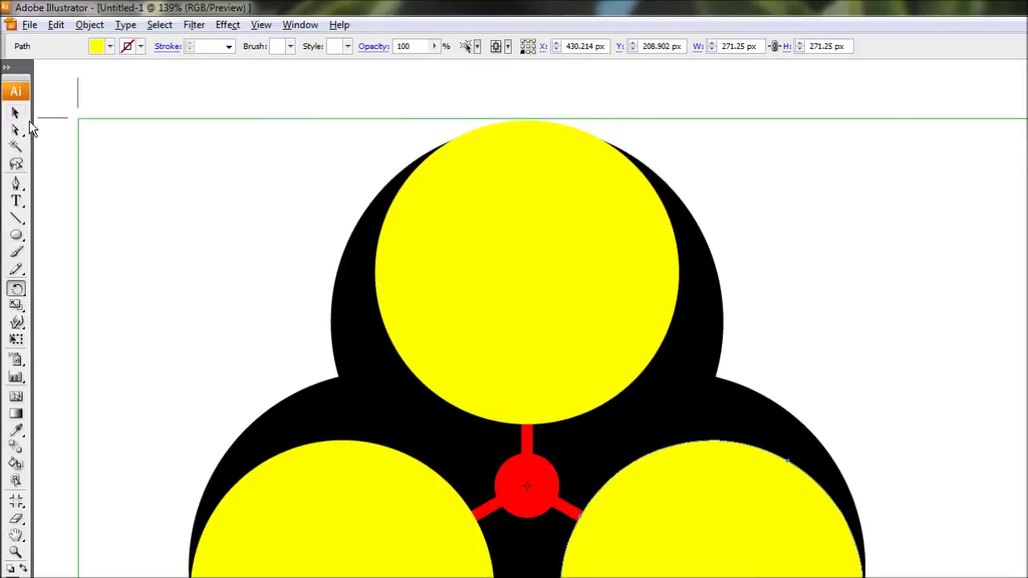
left_click(15, 112)
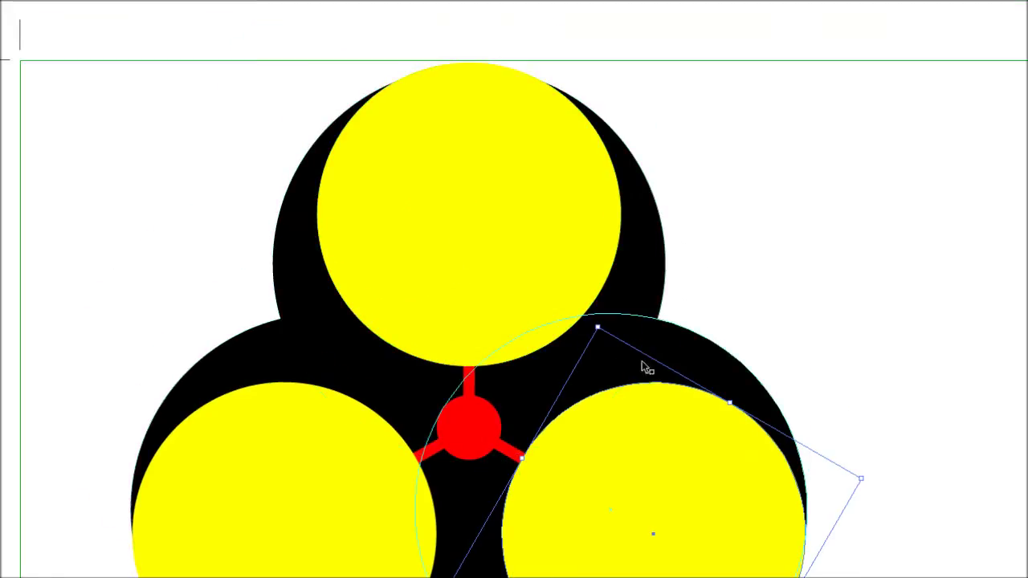
key("ctrl+shift+a")
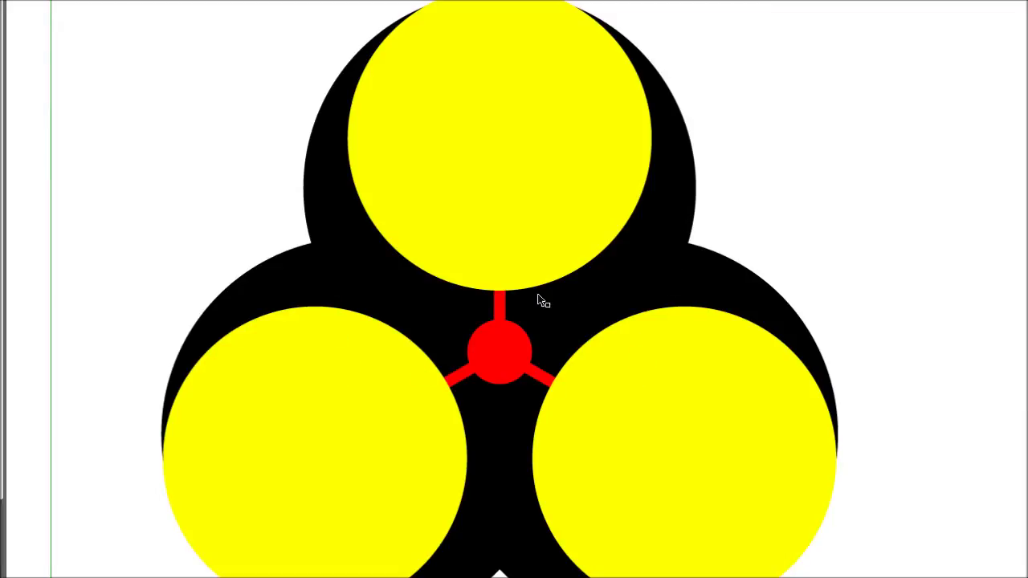
- Unite the three large black circles into one shape with the Pathfinder add operation
left_click(323, 280)
left_click(332, 210, "shift")
left_click(709, 291, "shift")
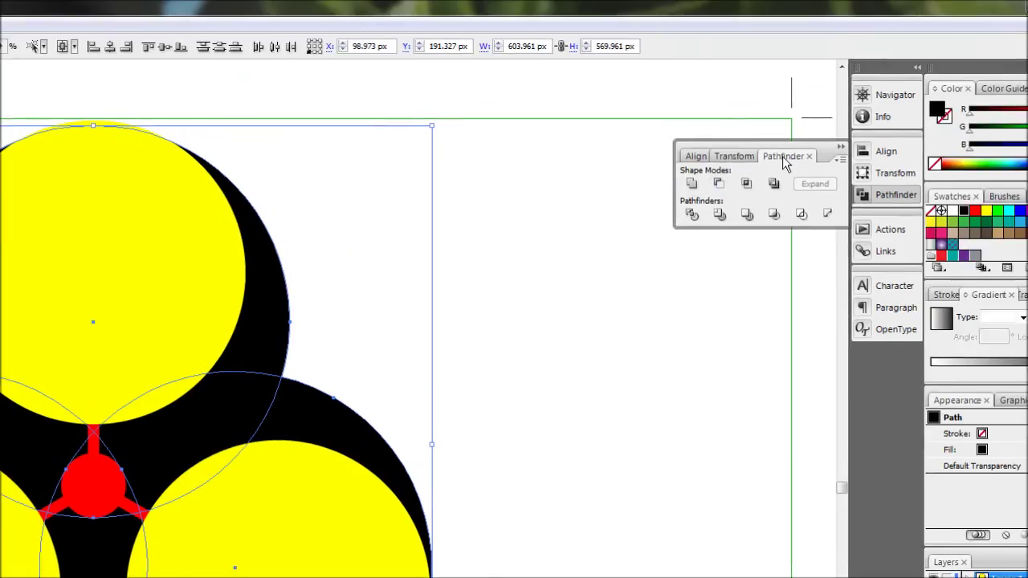
left_click(887, 85)
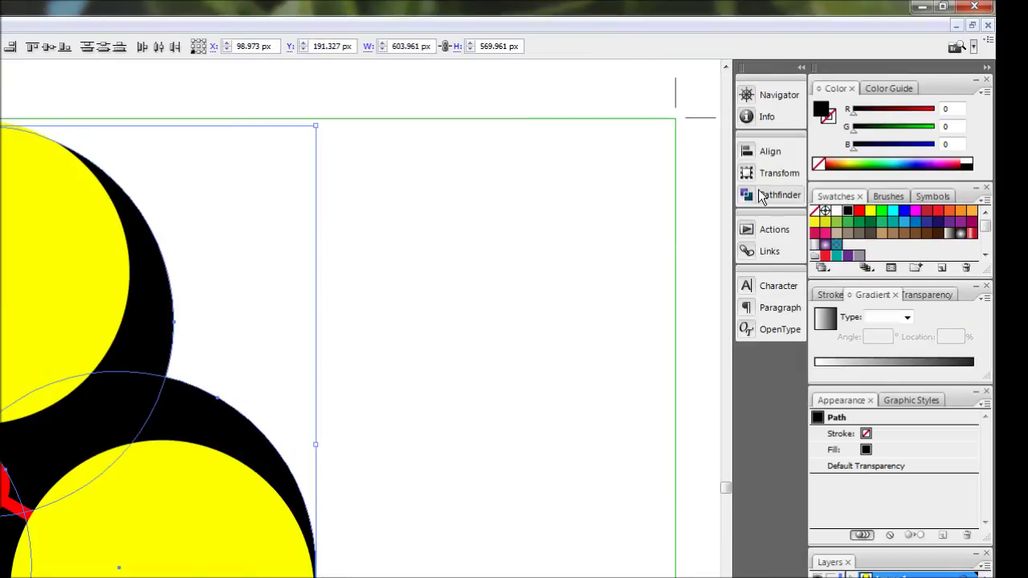
left_click(758, 193)
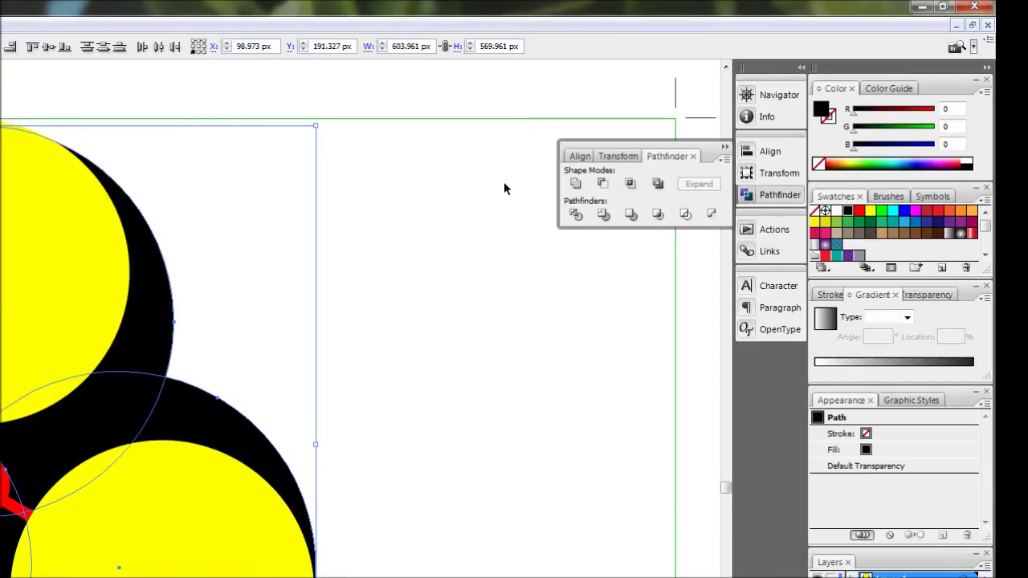
left_click(575, 187)
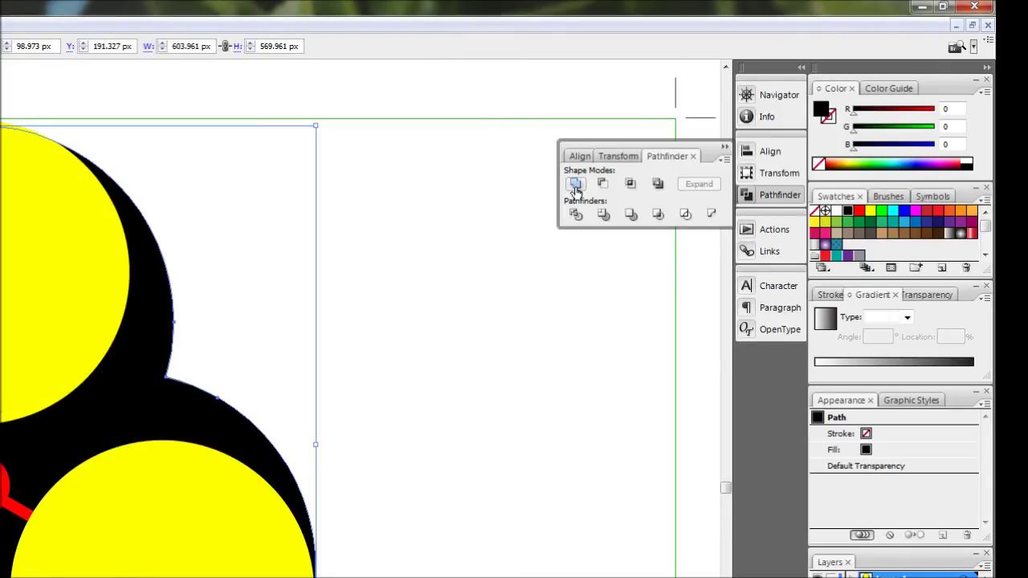
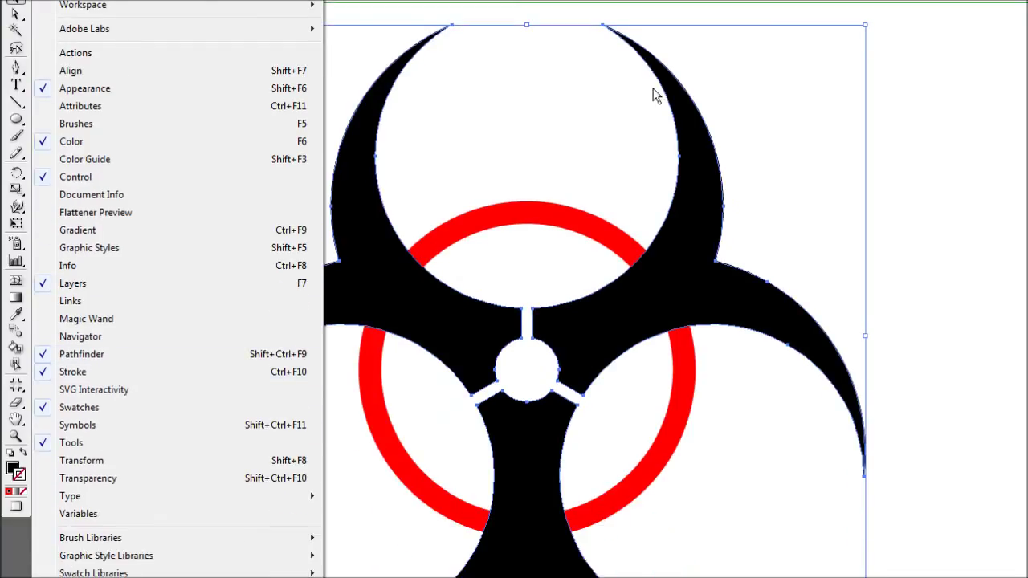
- Give the black symbol a 10 pt red stroke aligned to the outside of its outline
left_click(653, 88)
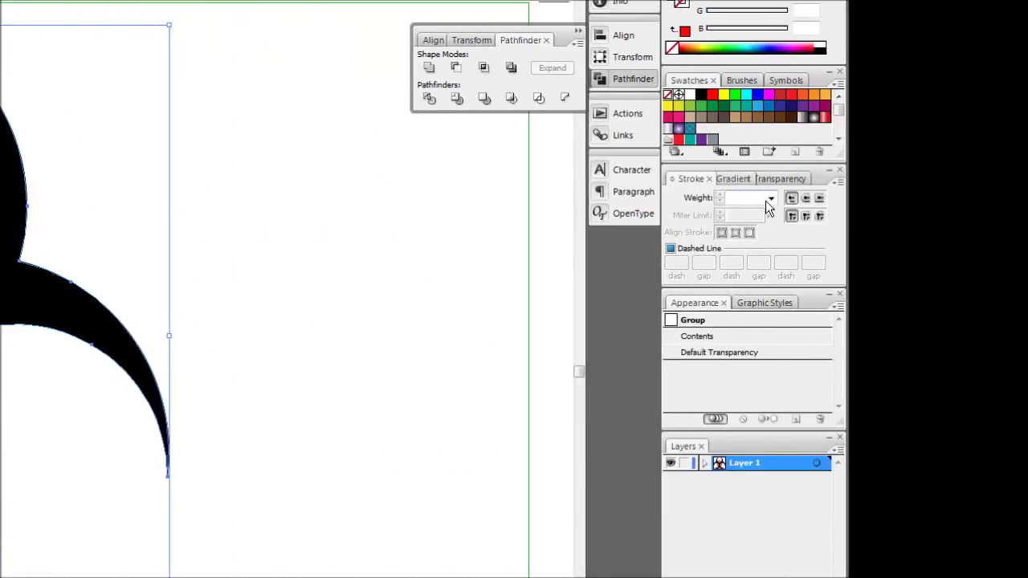
left_click(887, 197)
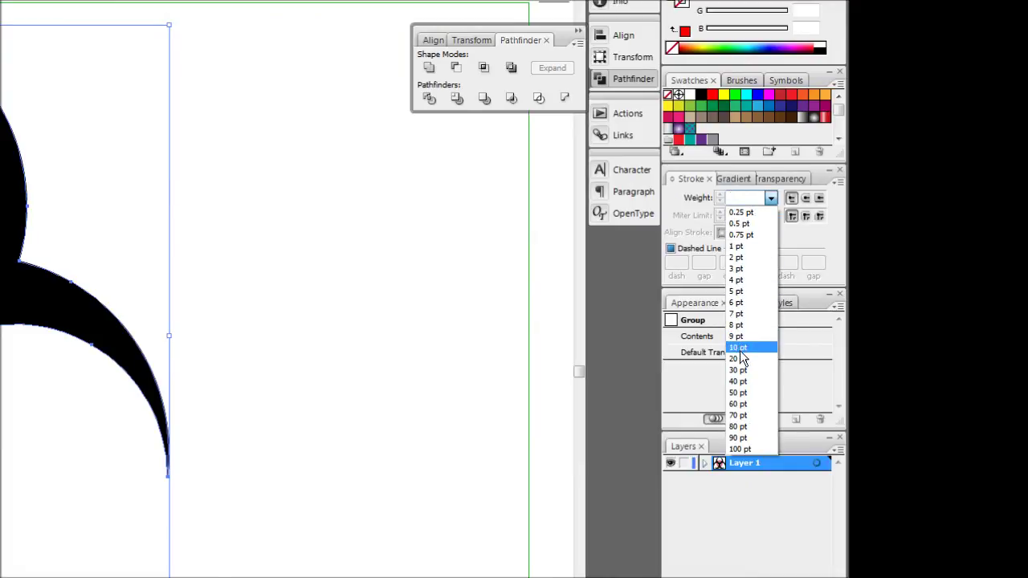
left_click(740, 350)
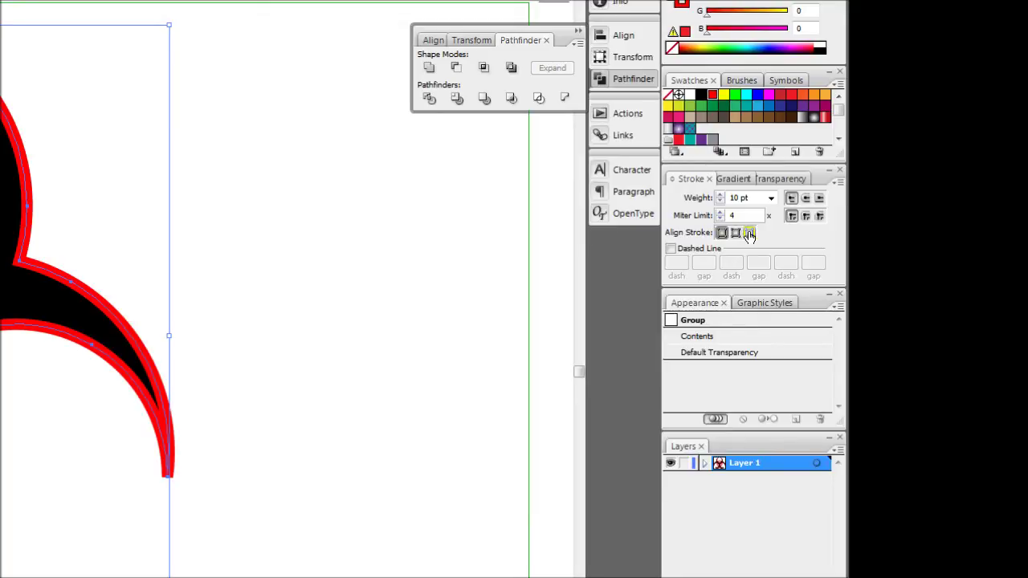
left_click(750, 233)
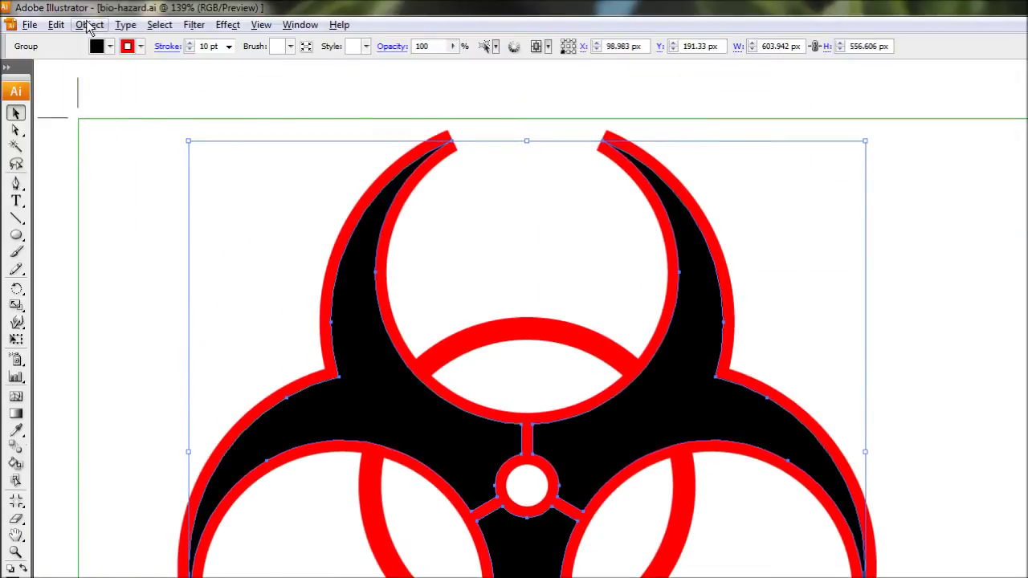
- Expand the outlined symbol's appearance and subtract it from the red ring with Pathfinder
left_click(89, 25)
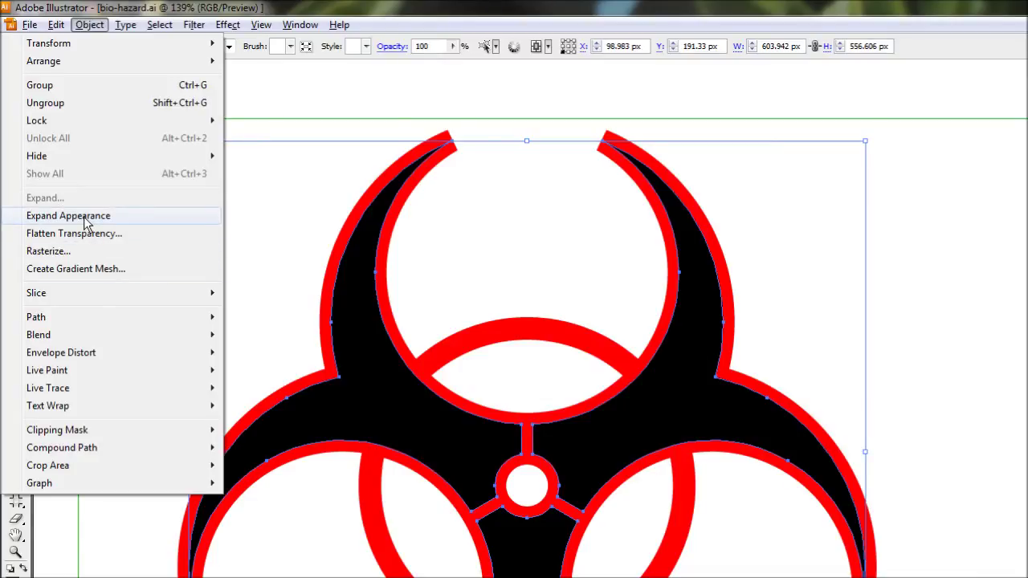
left_click(86, 218)
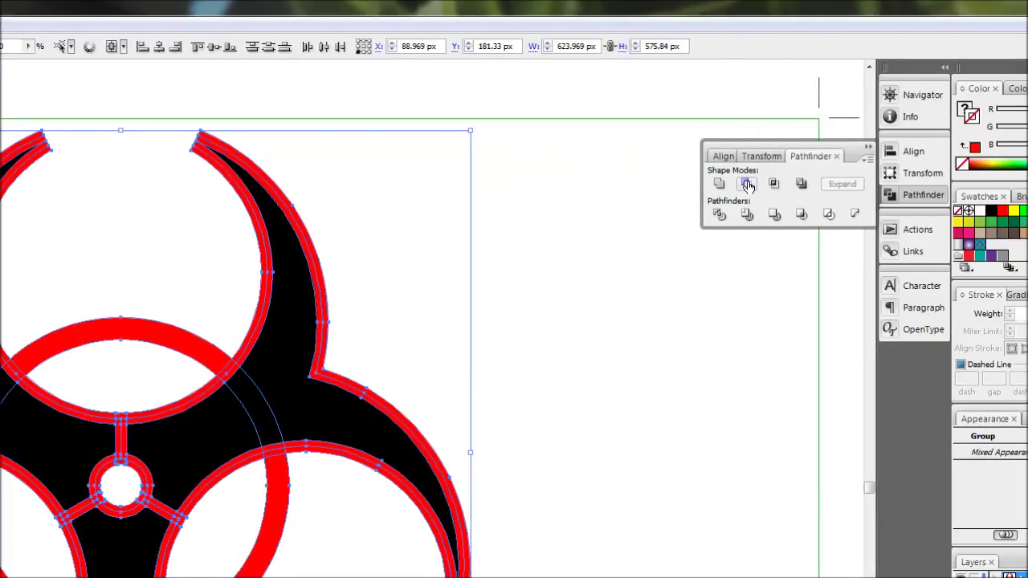
left_click(748, 186)
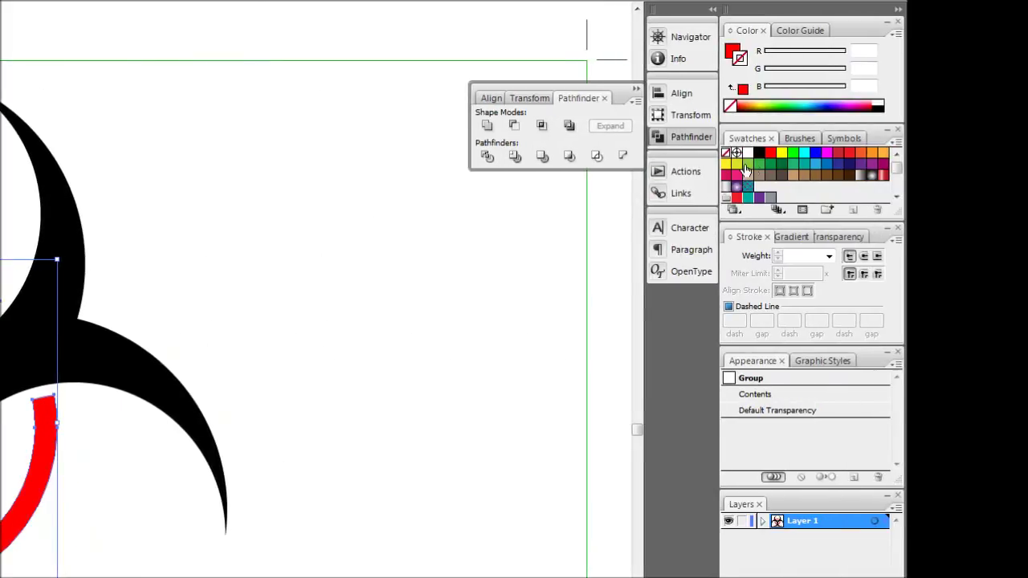
- Fill the cut red ring segments with black and leave them without a stroke
left_click(760, 153)
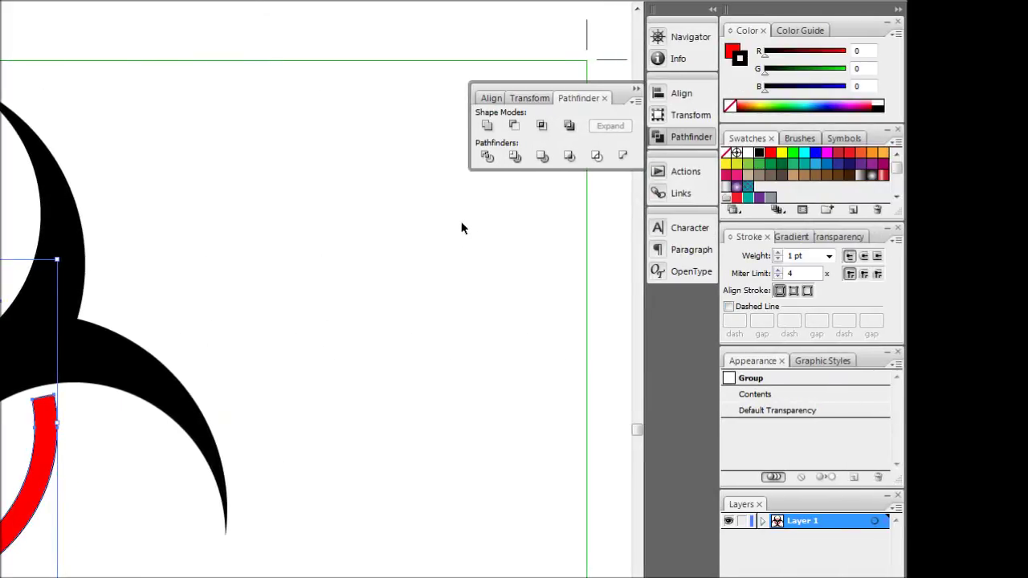
key("ctrl+z")
left_click(733, 110)
left_click(759, 212)
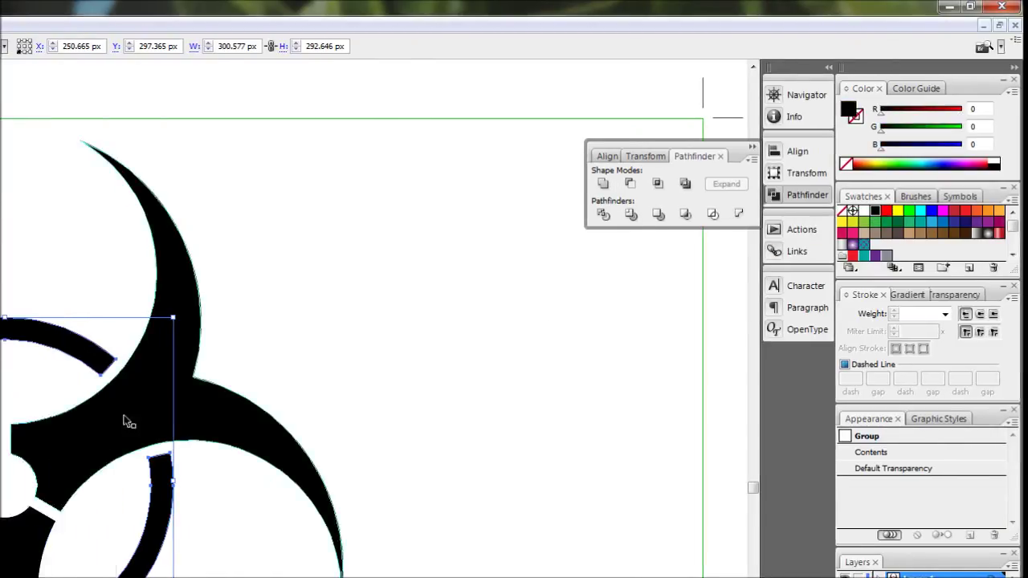
- Unite the black symbol and the three cut ring segments into one object with the Pathfinder add operation
left_click(213, 361)
left_click_drag(214, 266, 881, 577)
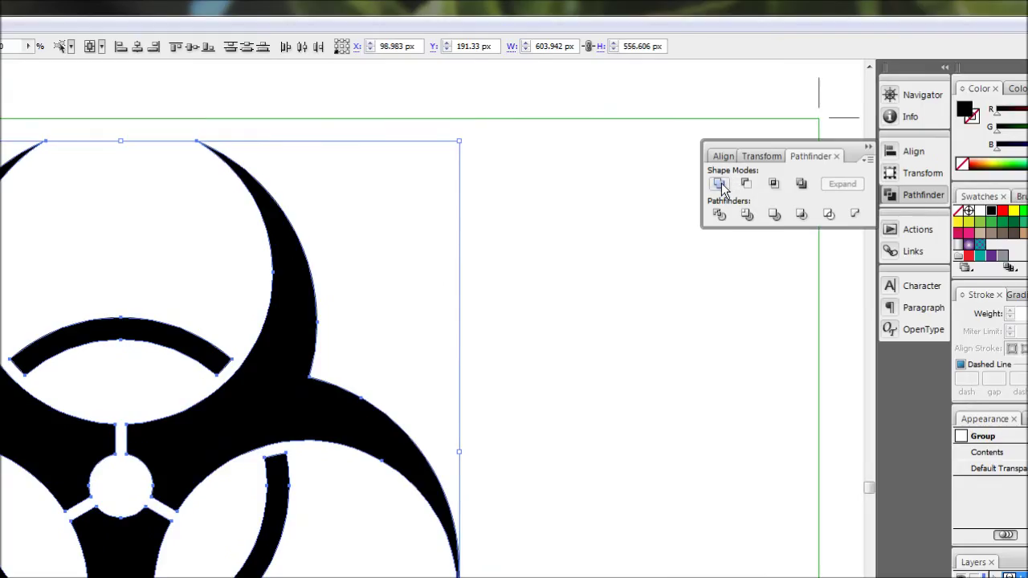
left_click(719, 184)
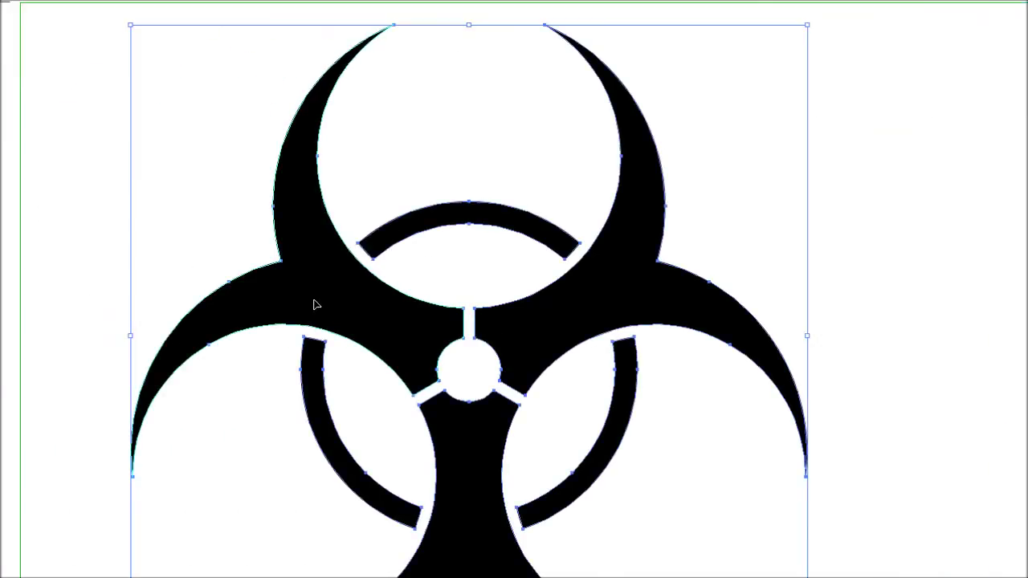
left_click_drag(316, 305, 237, 282)
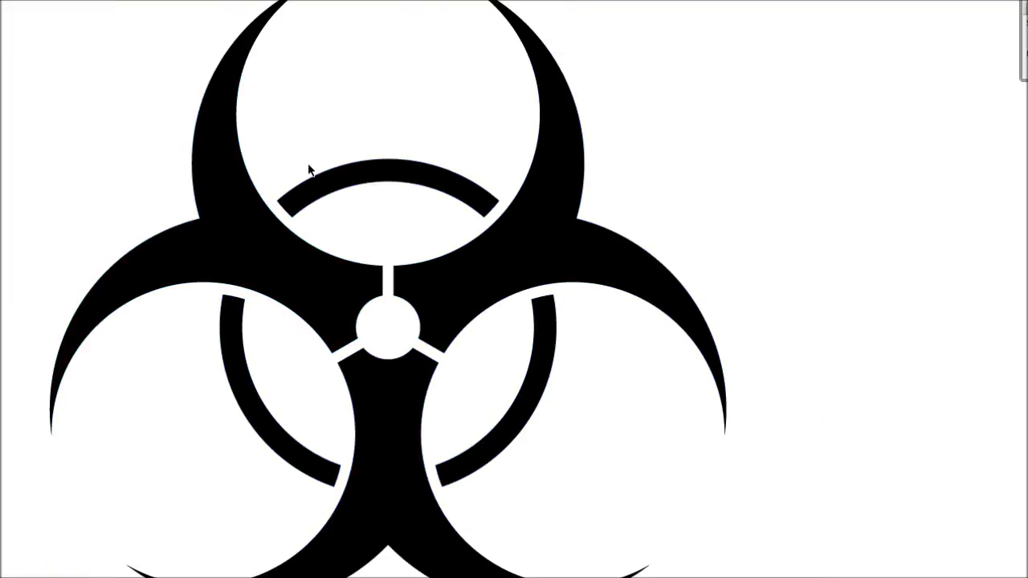
scroll(321, 232, "down", 4)
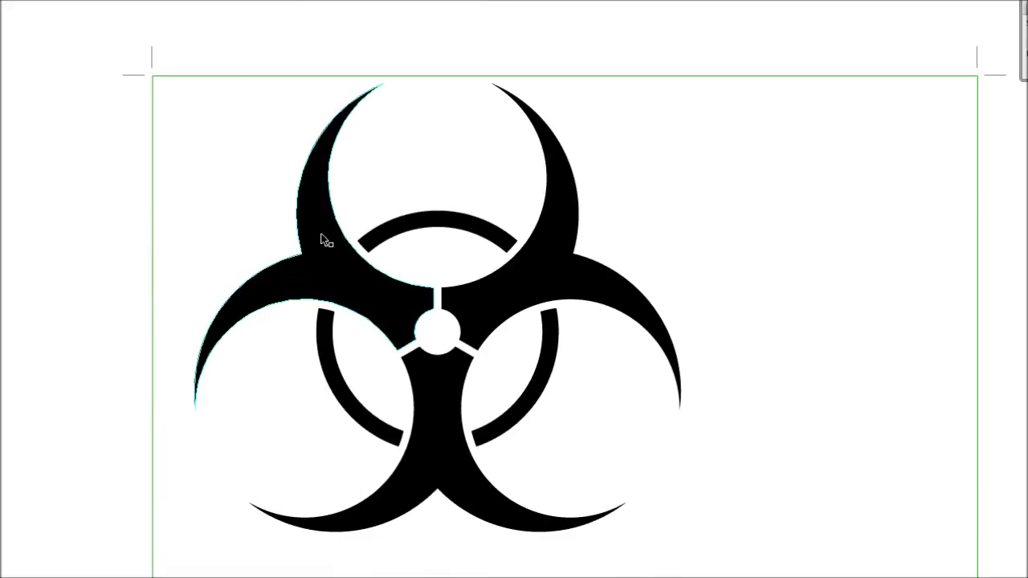
scroll(507, 383, "right", 3)
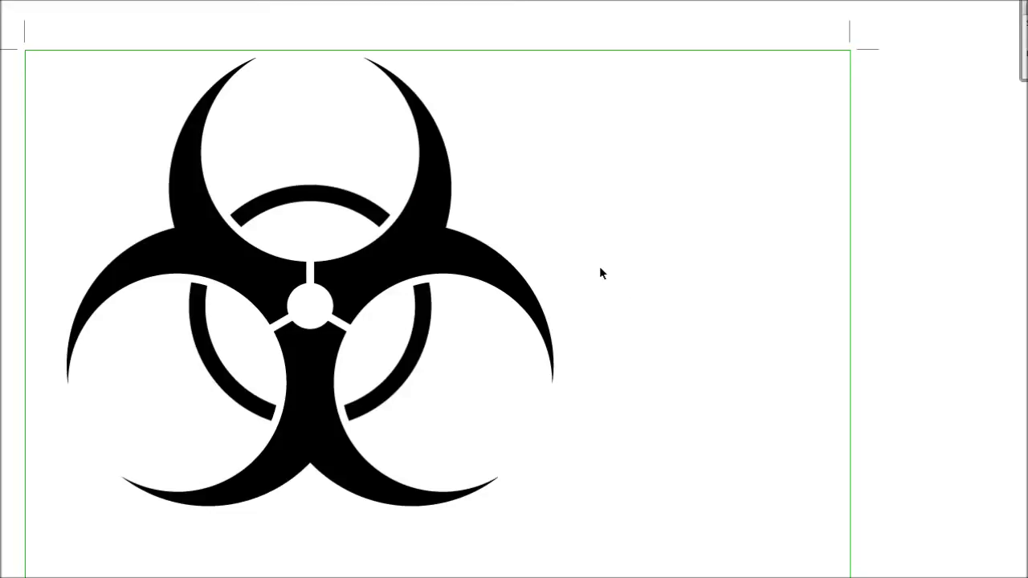
- Create a three-sided polygon with a 50 px radius beside the symbol and enlarge it proportionally from its centre to about 310 px wide
key("Tab")
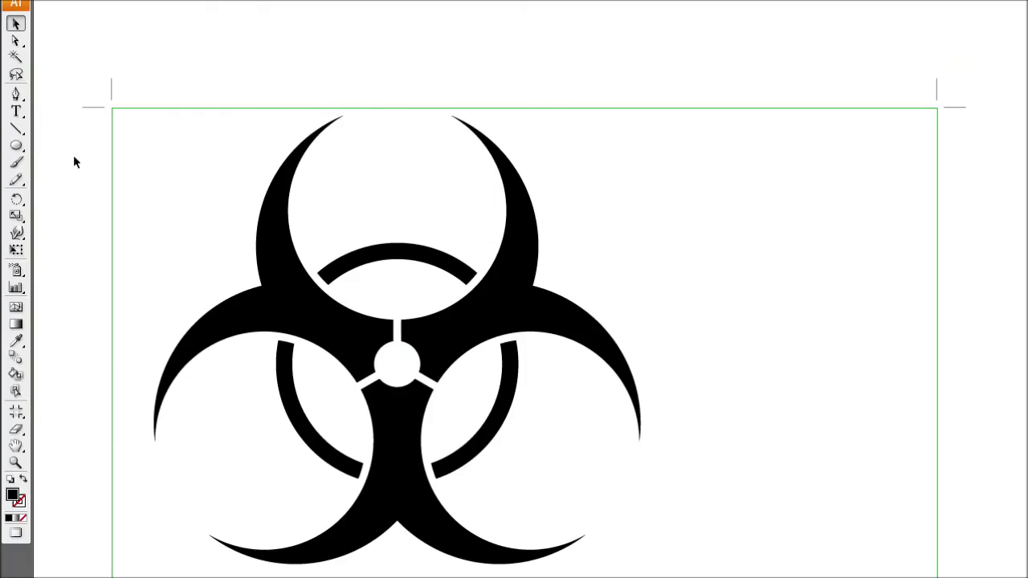
left_click_drag(19, 150, 81, 207)
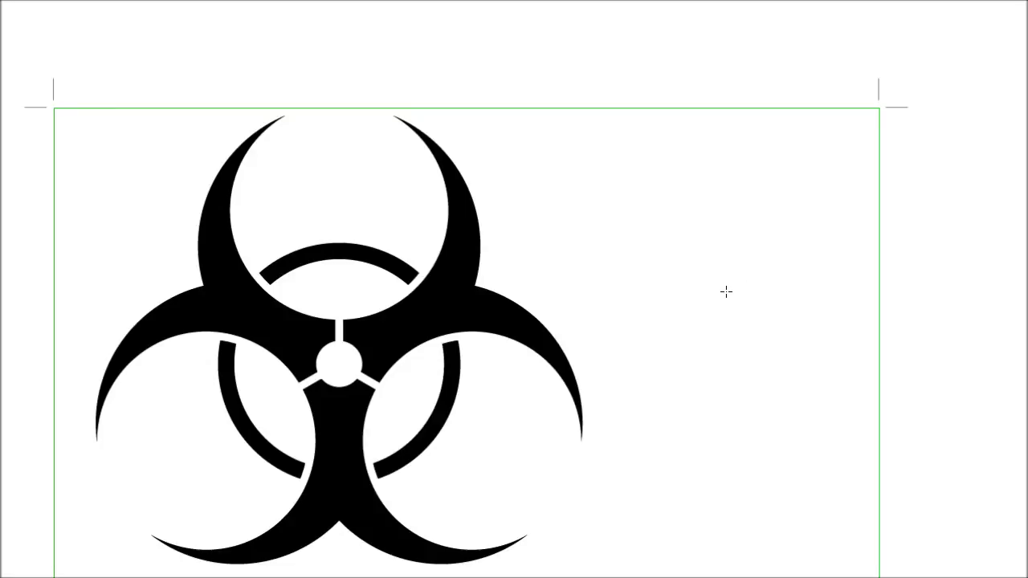
left_click(725, 290)
double_click(652, 400)
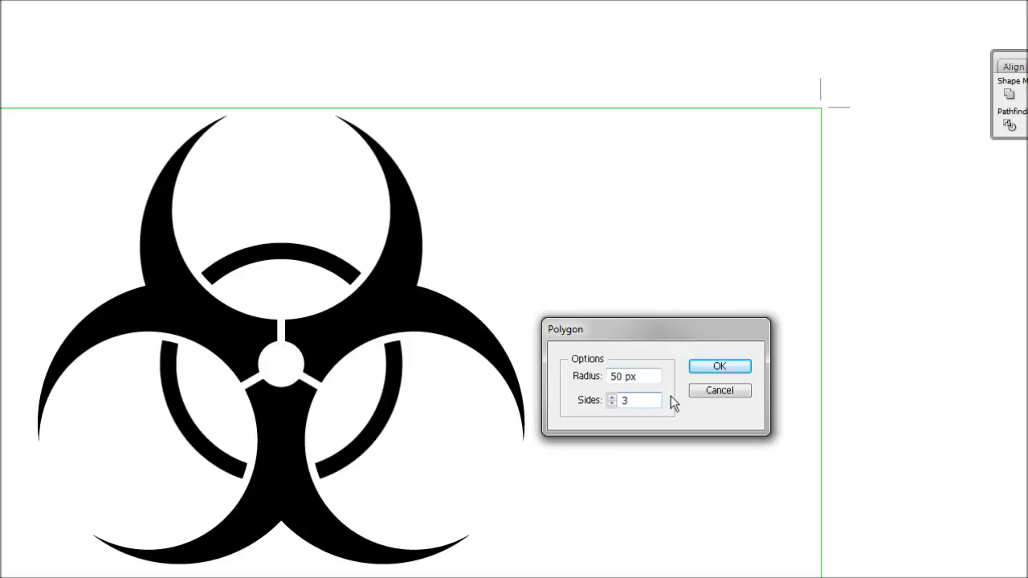
left_click(720, 369)
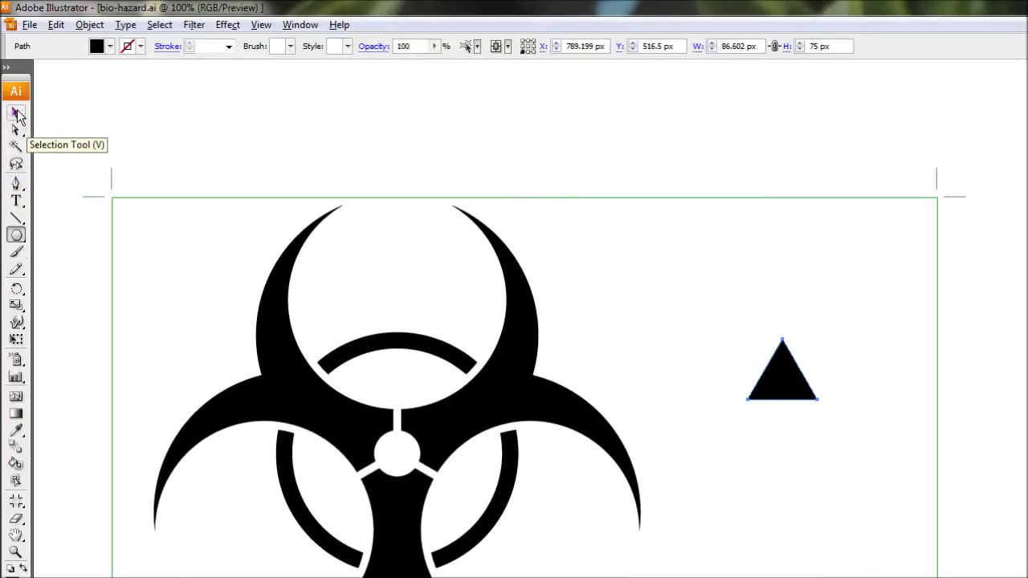
left_click(18, 115)
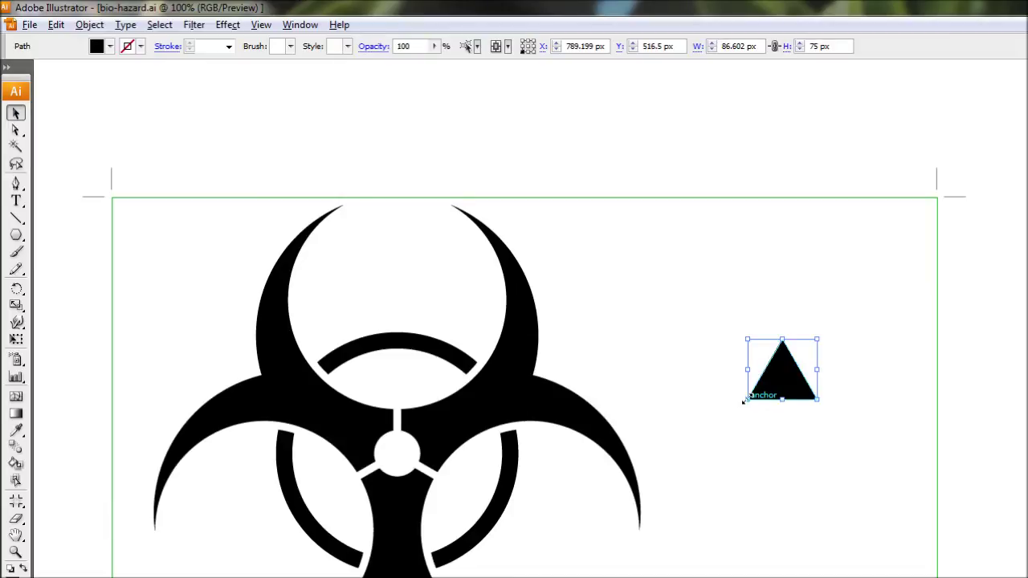
left_click_drag(744, 401, 657, 477)
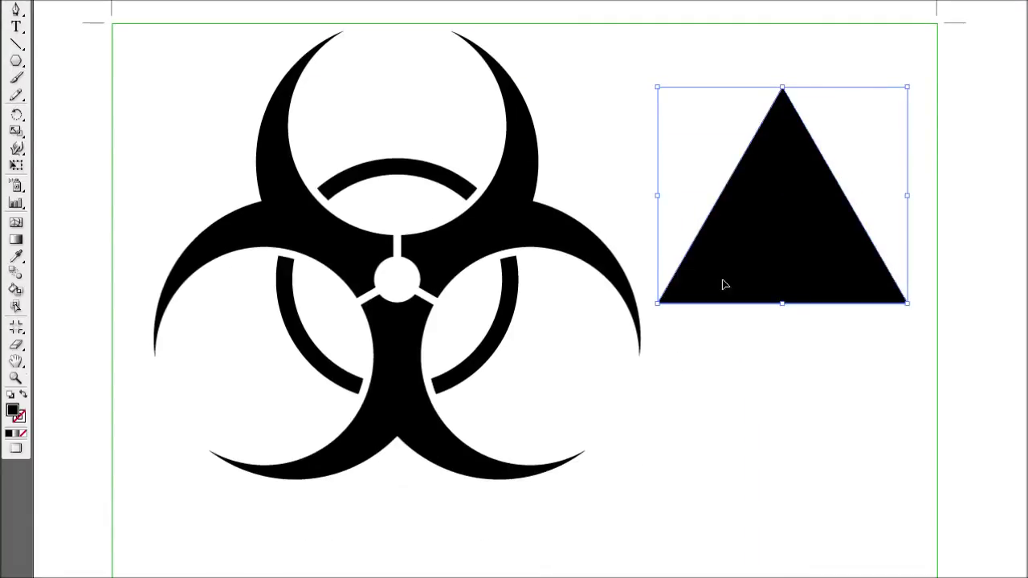
- Move the biohazard symbol partly off the artboard's left edge and shift the black triangle toward the freed space
left_click_drag(482, 248, 265, 218)
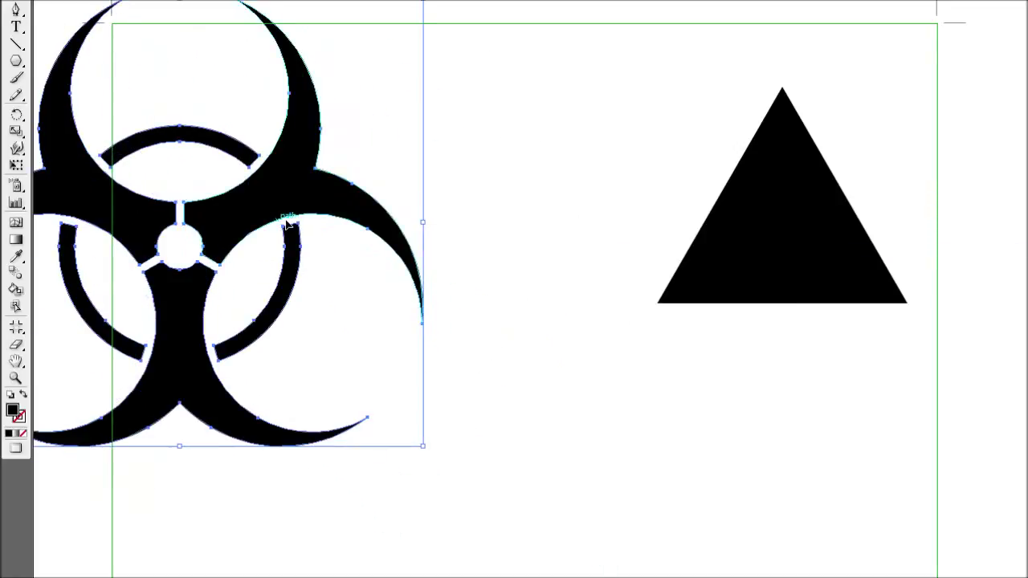
left_click_drag(790, 241, 664, 265)
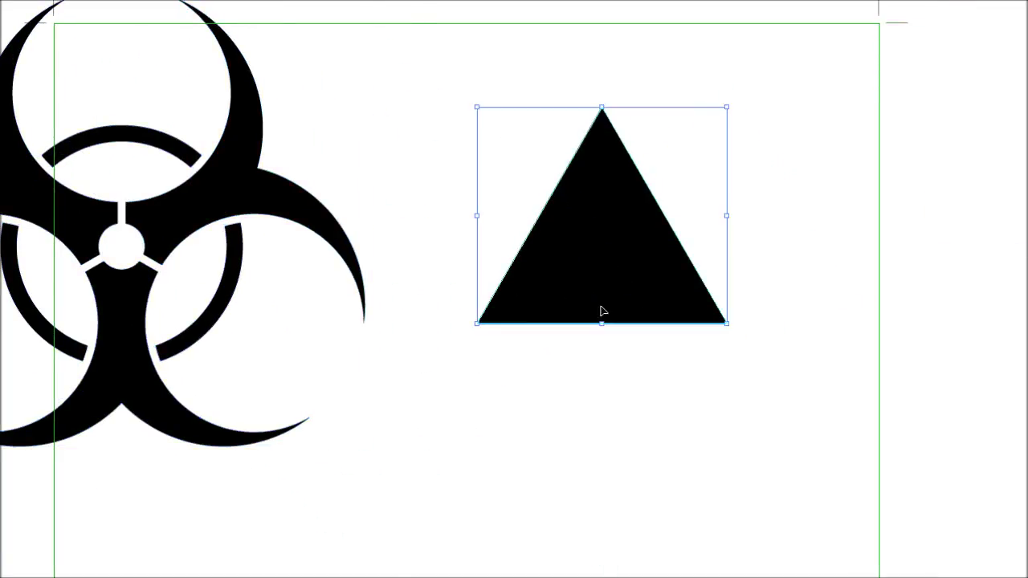
left_click(612, 405)
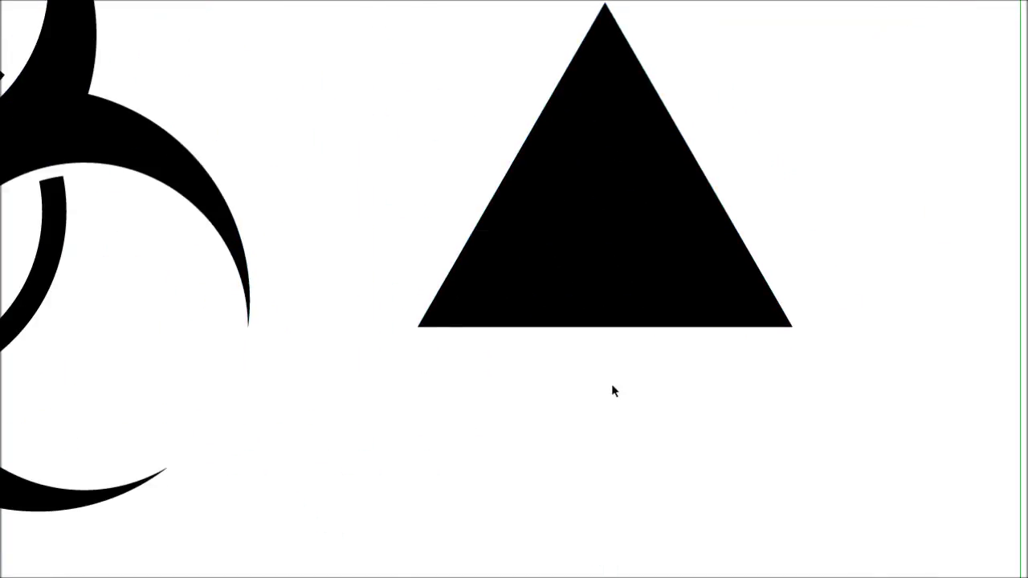
- Hide the selected triangle's bounding box and show it again
left_click(607, 283)
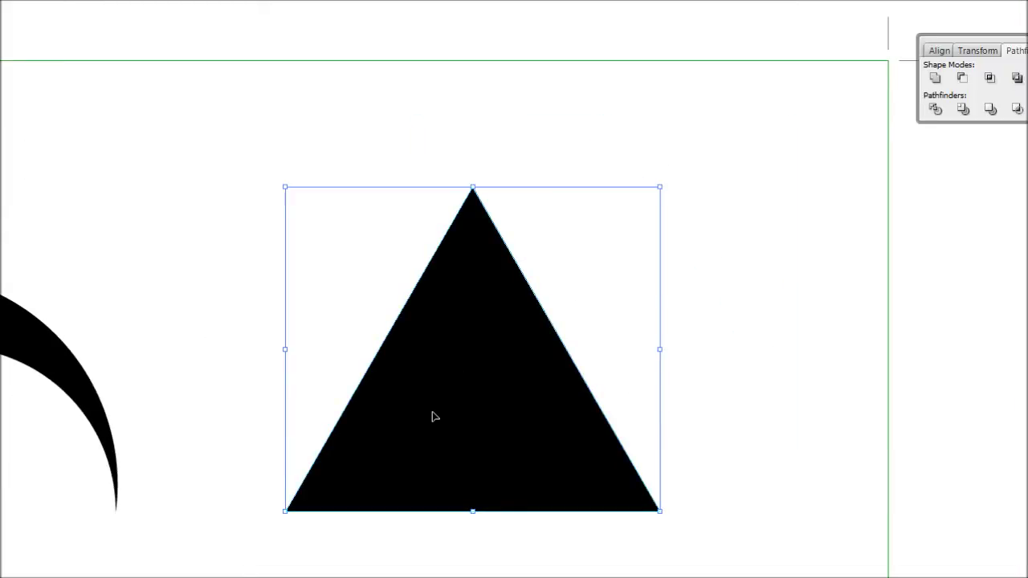
key("ctrl+shift+b")
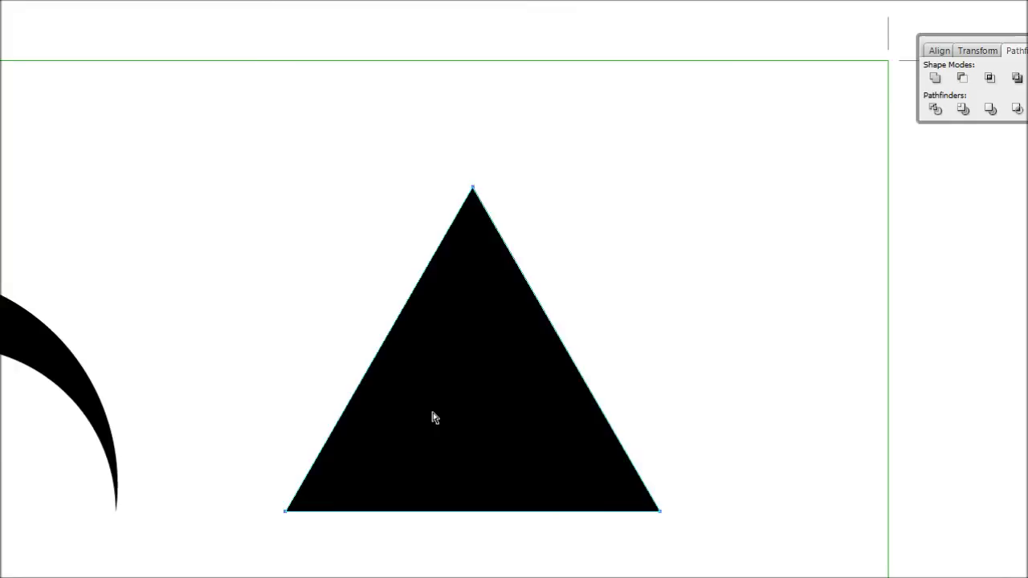
key("ctrl+shift+b")
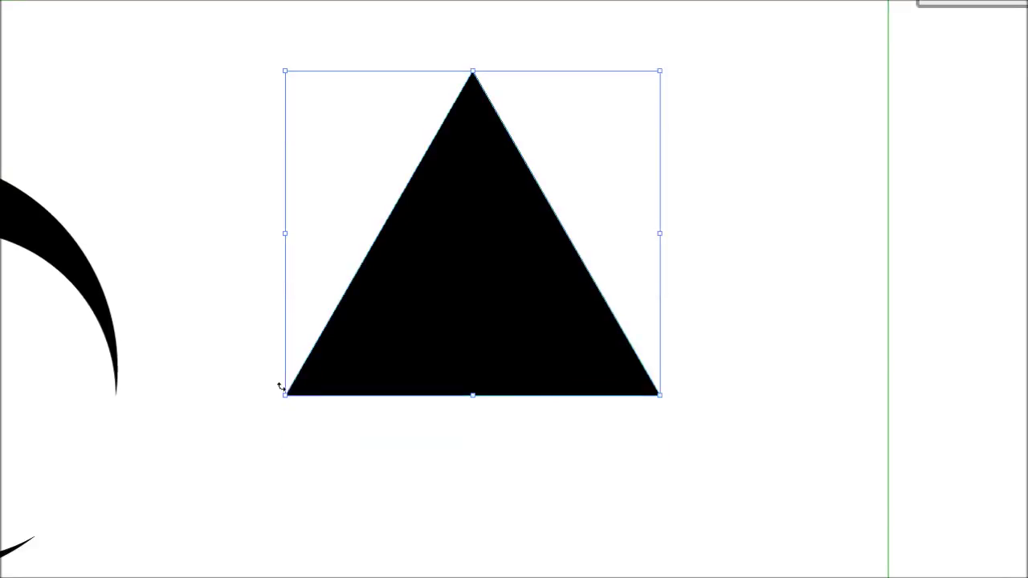
- Scale a copy of the triangle down proportionally from its centre to about 265 px wide and fill it with yellow
left_click_drag(283, 397, 314, 386)
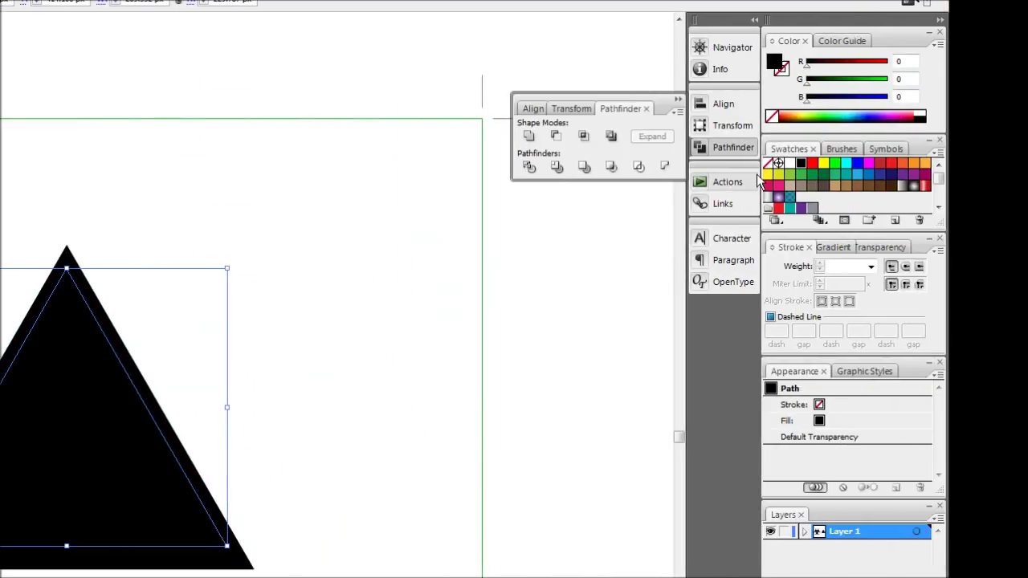
left_click(770, 175)
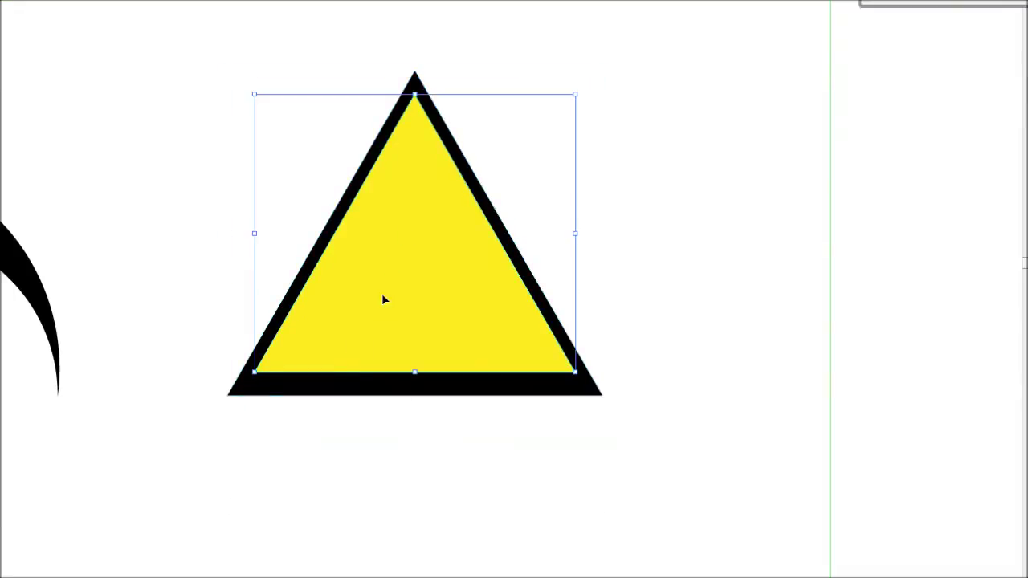
left_click(289, 173)
- Nudge the yellow triangle down until the black border around it is even on all three sides
left_click(433, 217)
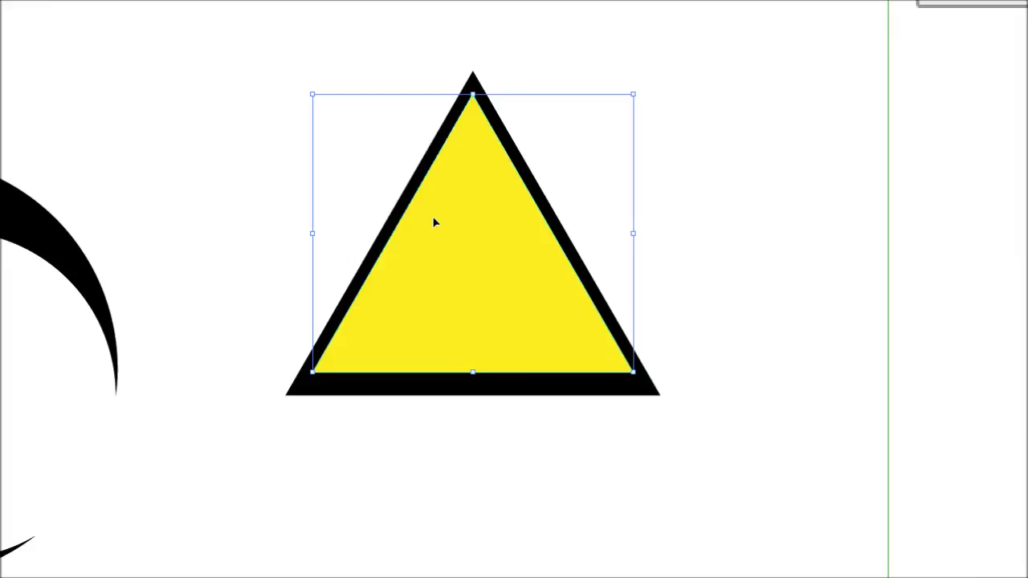
key("Down")
key("Down")
key("Down")
key("Down")
key("Down")
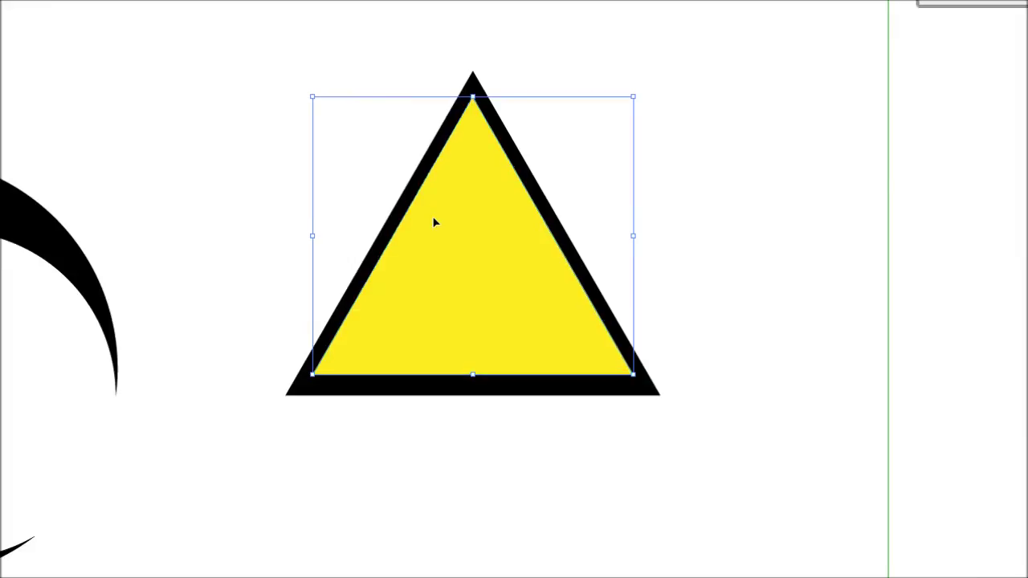
key("Down")
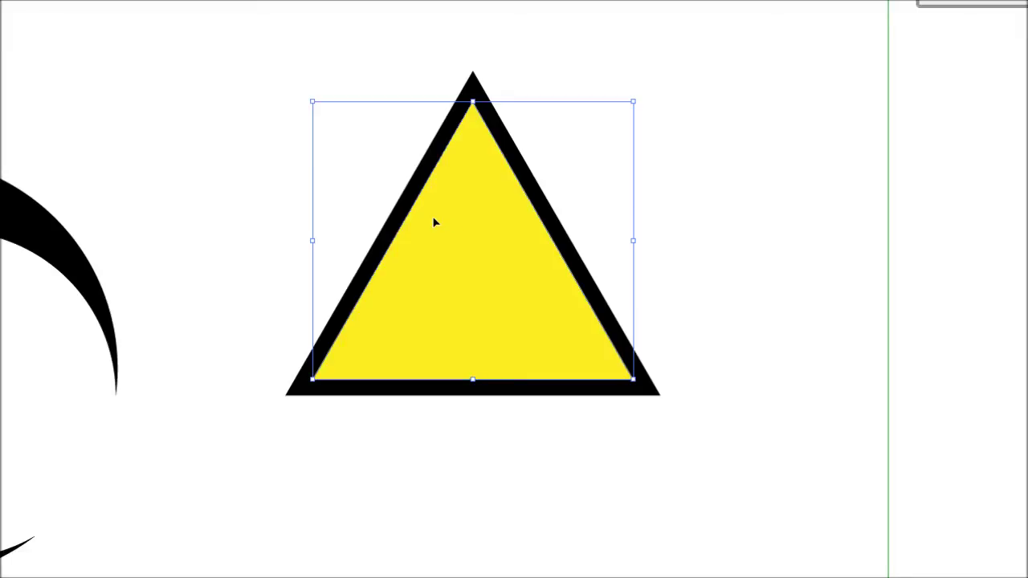
left_click(660, 202)
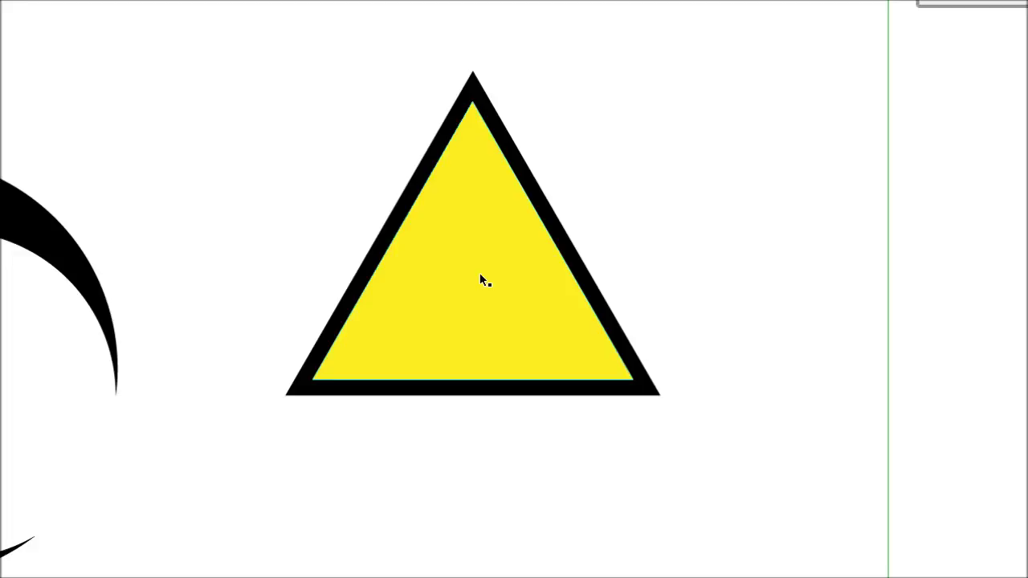
- Give the outer triangle a white fill and a 5 pt black stroke
left_click(506, 394)
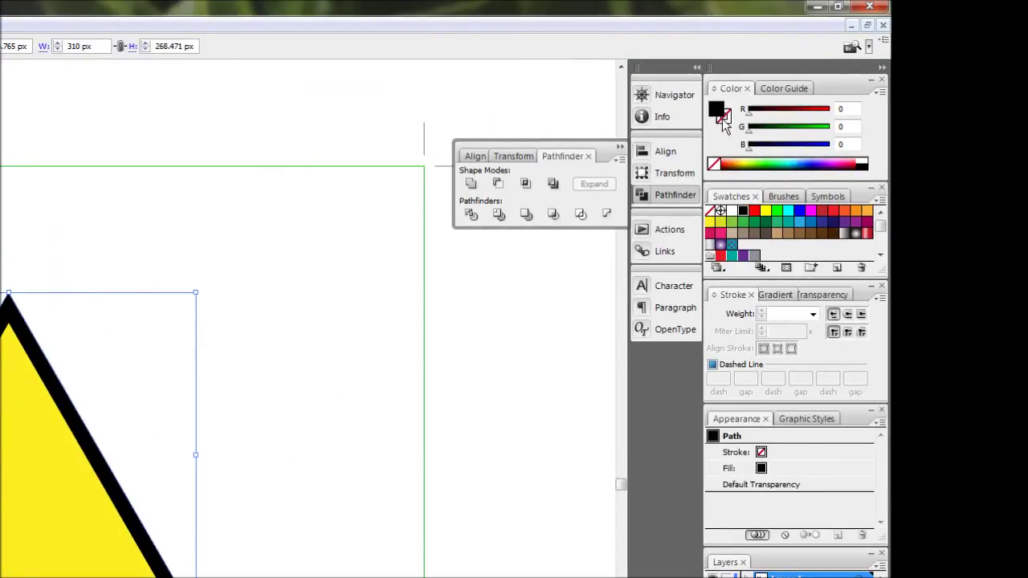
left_click(730, 211)
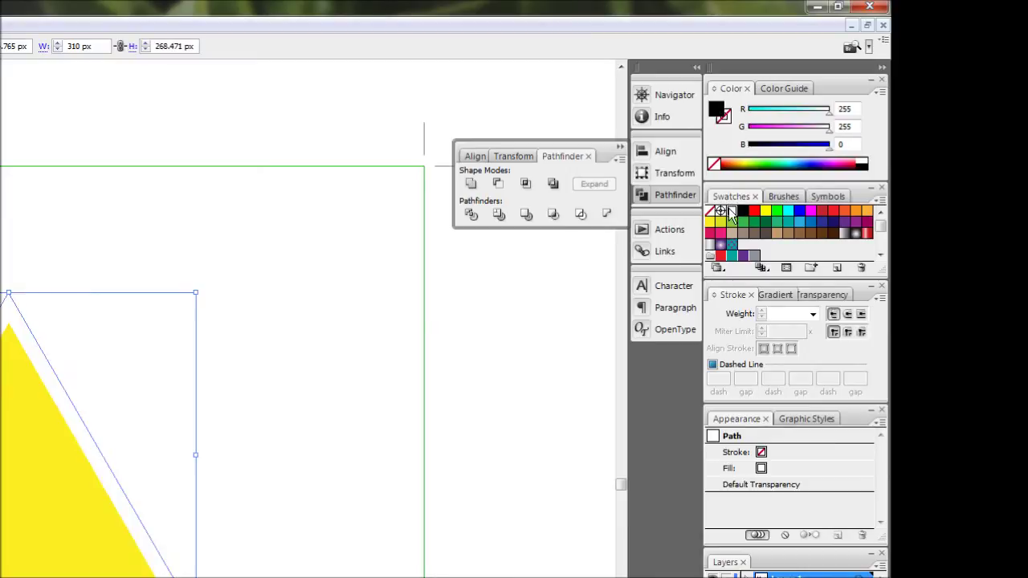
left_click(726, 120)
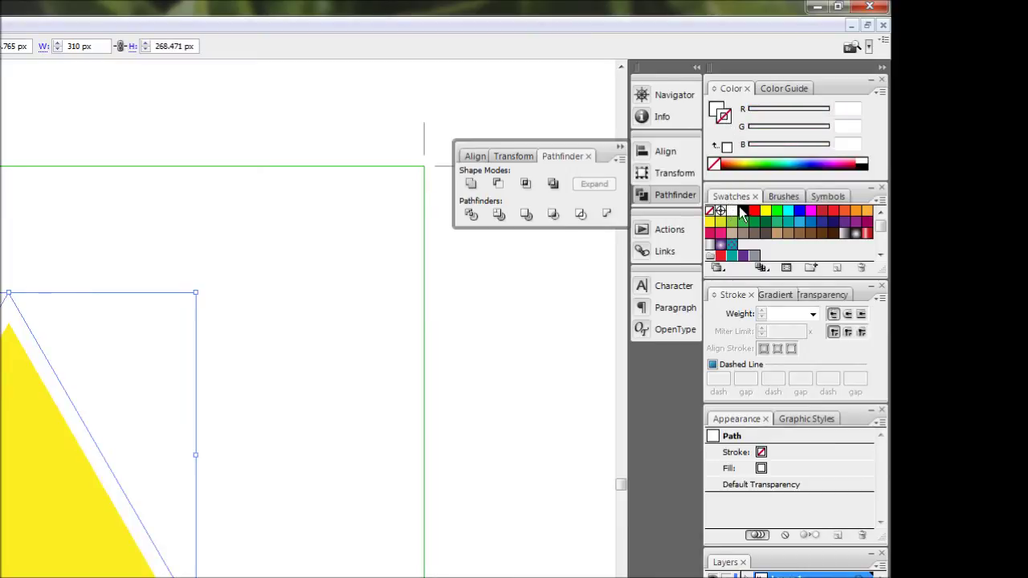
left_click(742, 211)
left_click(813, 314)
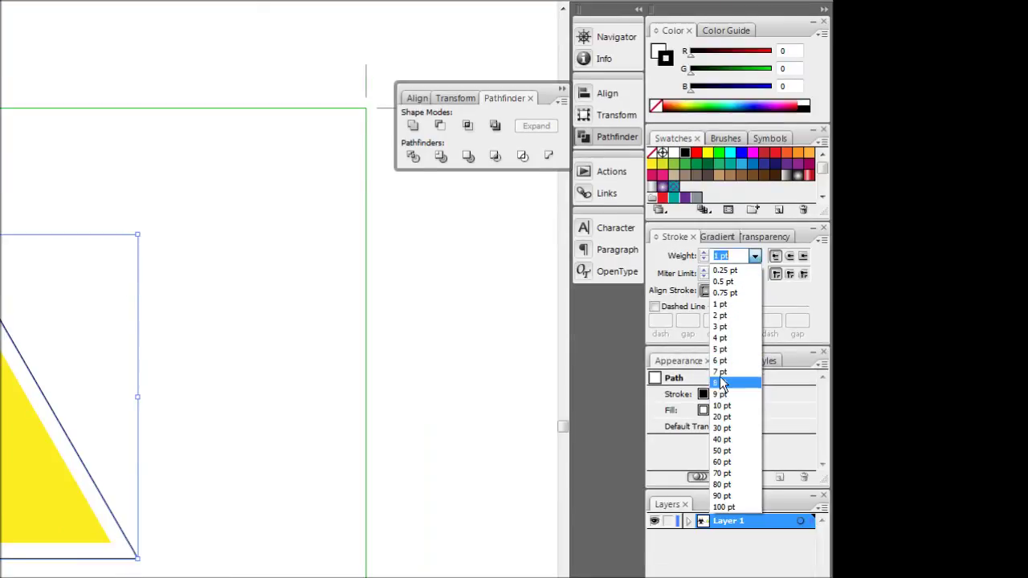
left_click(723, 351)
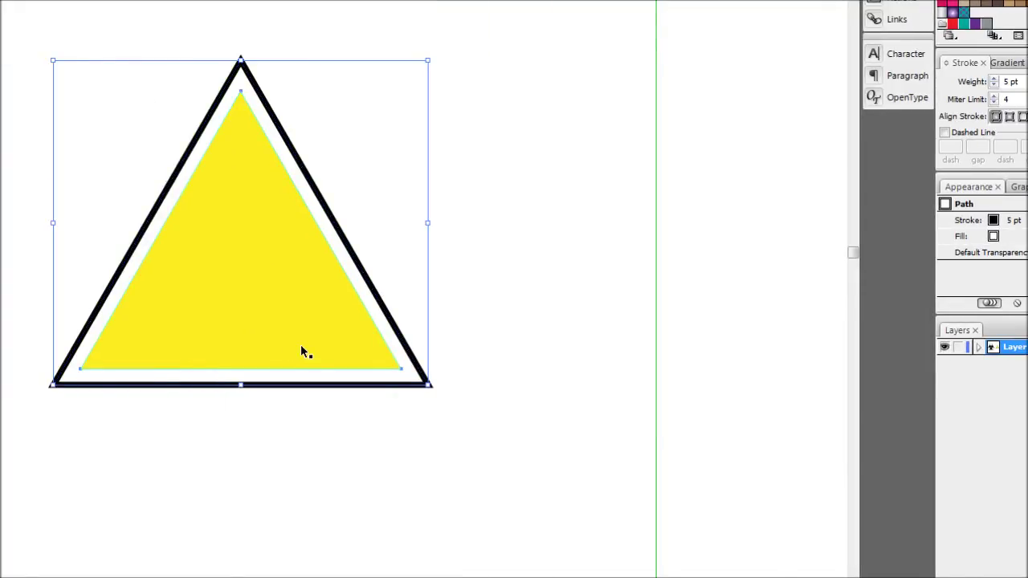
- Give the yellow inner triangle a 5 pt black stroke
left_click(301, 346)
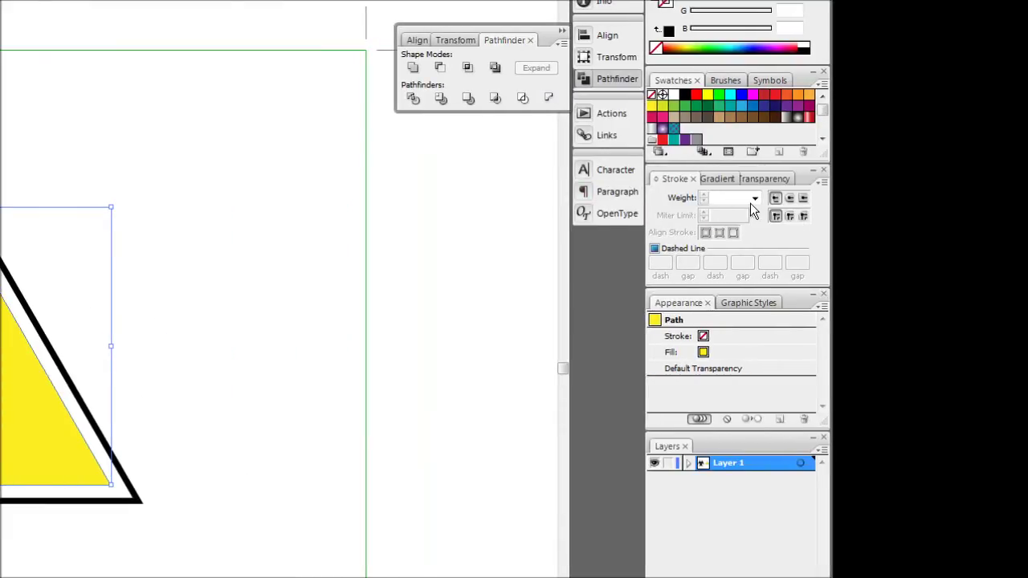
left_click(754, 199)
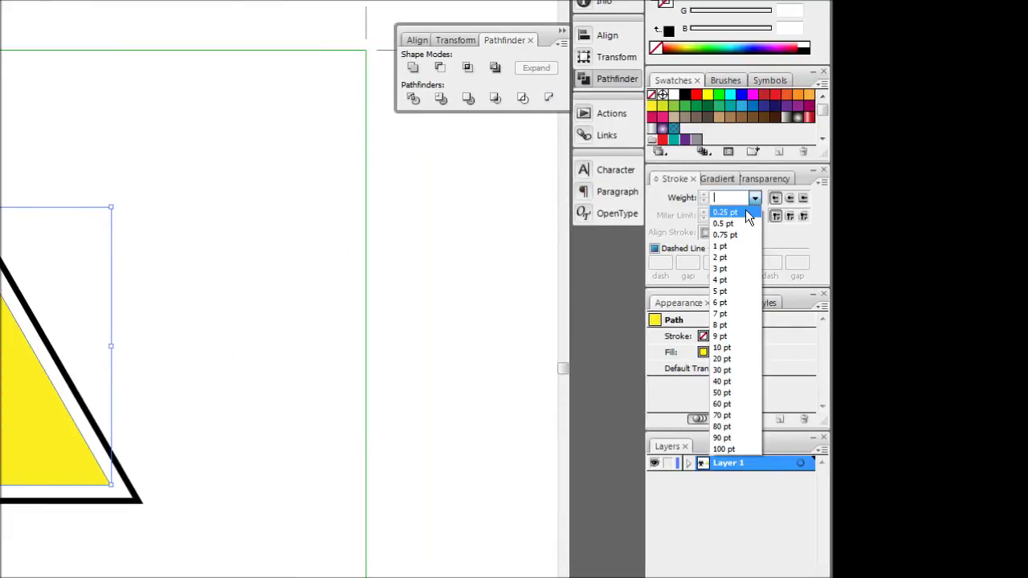
left_click(732, 291)
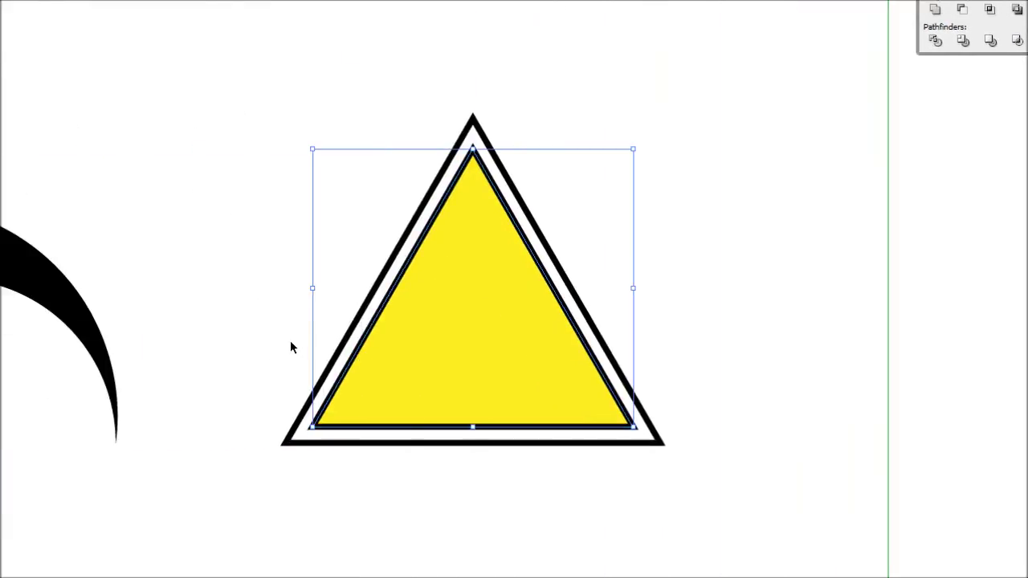
left_click(292, 342)
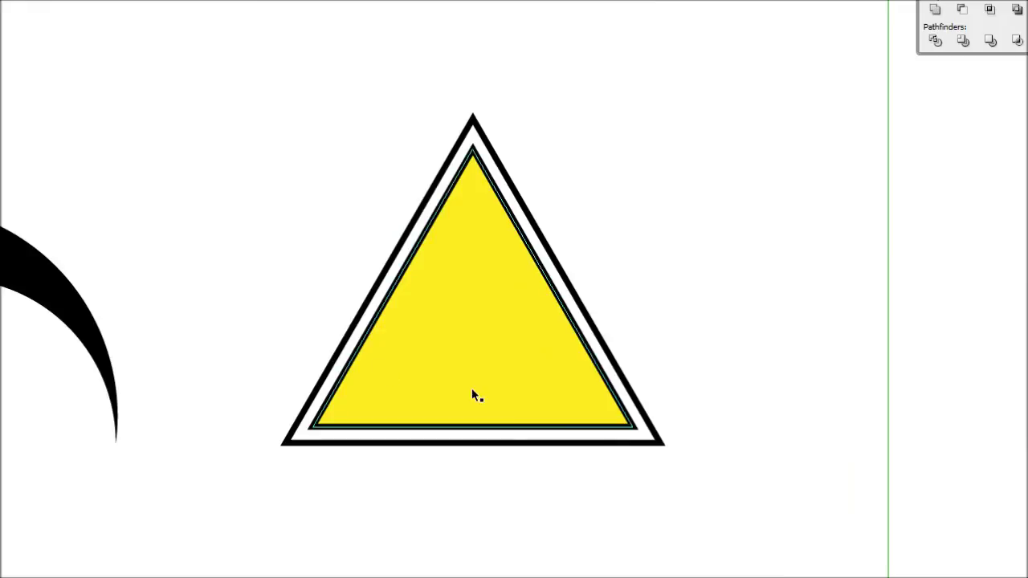
- Round the corners of the yellow inner triangle with a 10 px radius
left_click(535, 334)
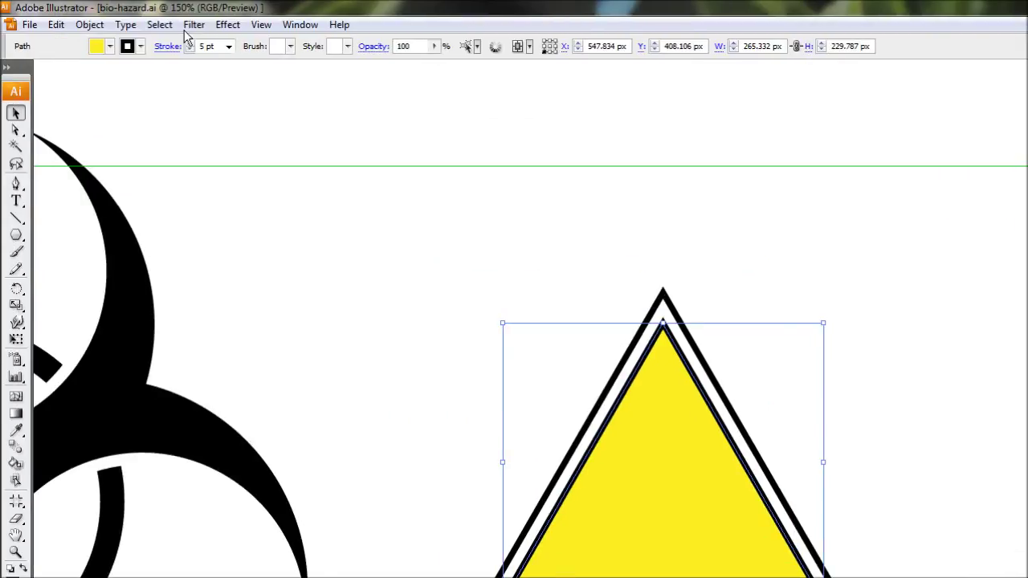
left_click(177, 24)
mouse_move(153, 127)
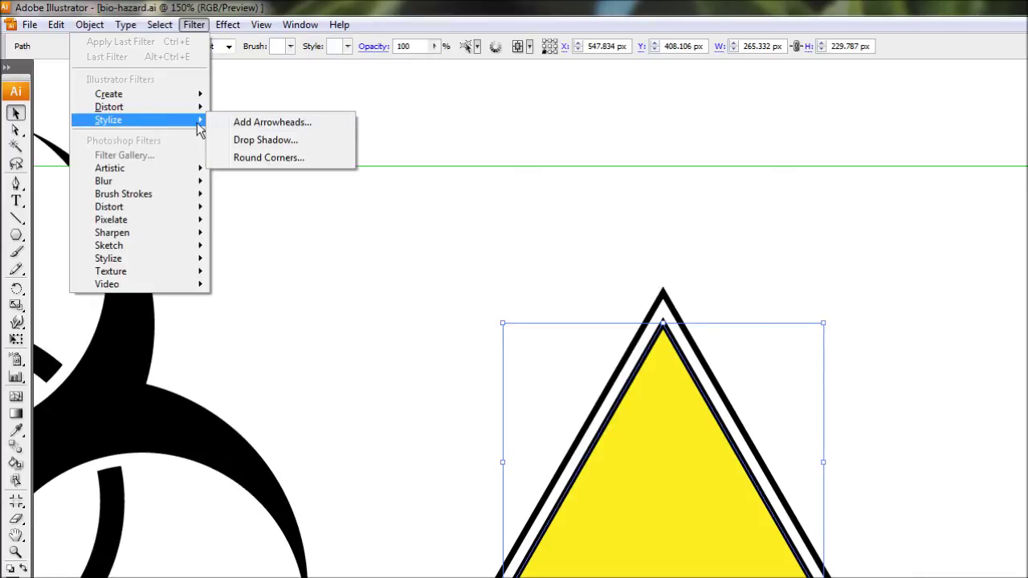
left_click(268, 160)
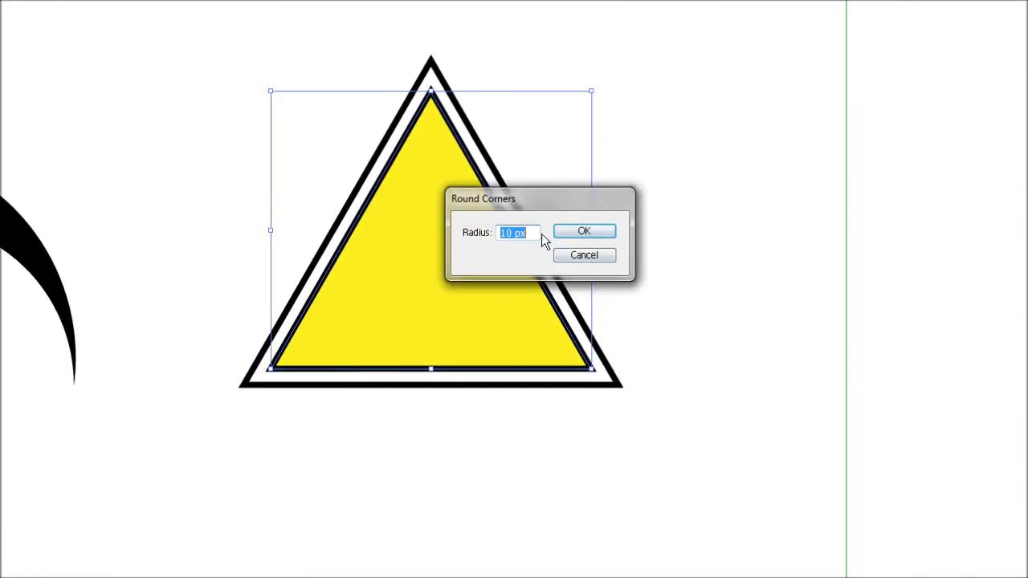
left_click(583, 233)
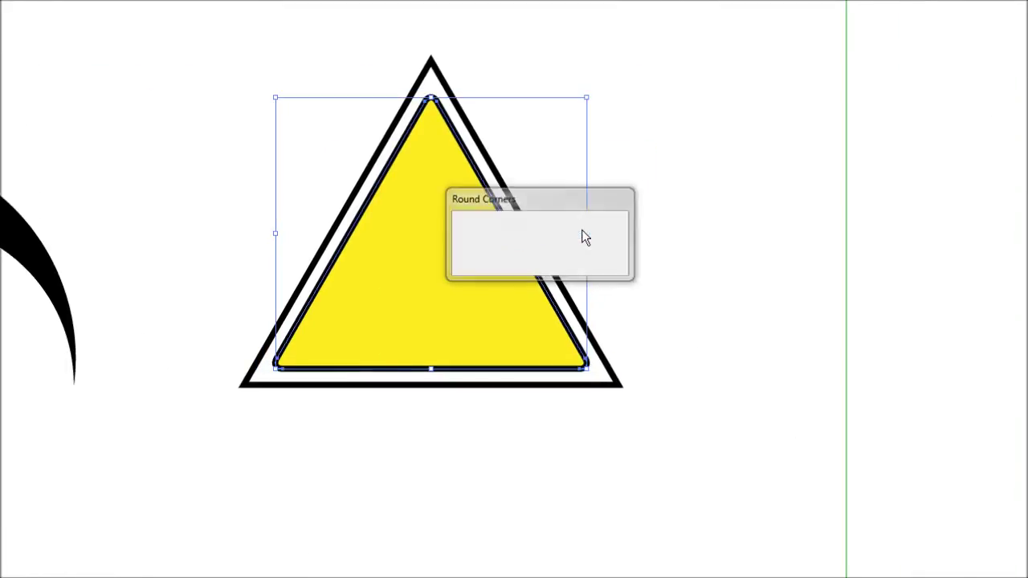
left_click(598, 232)
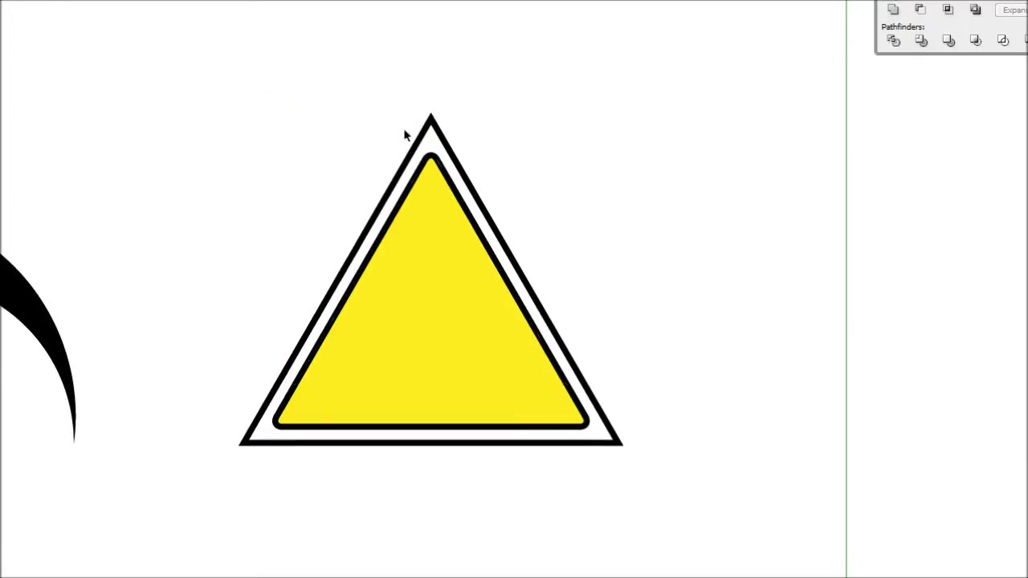
- Round the corners of the outer white triangle with a radius of 20 px
left_click_drag(408, 165, 456, 195)
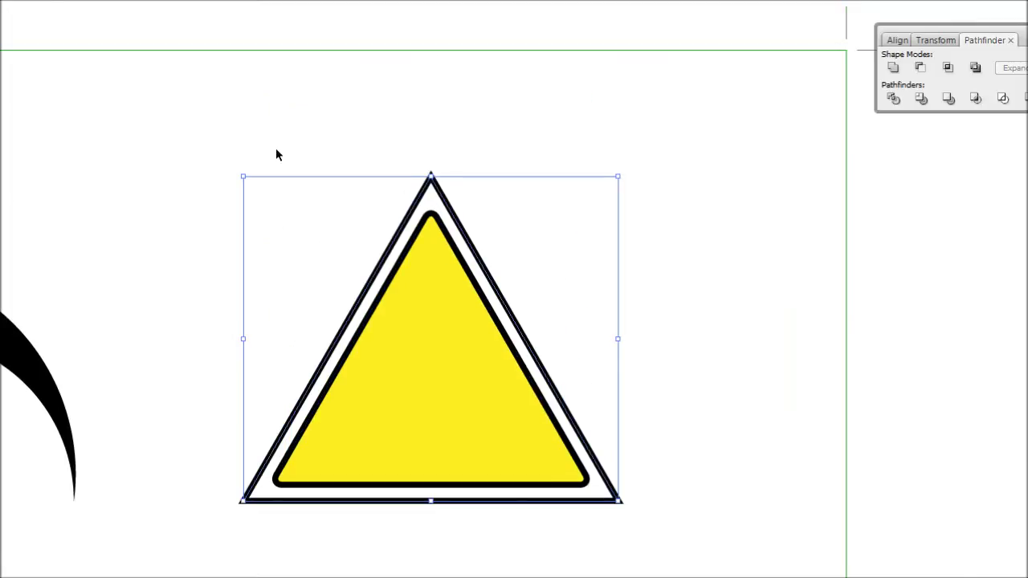
left_click(192, 25)
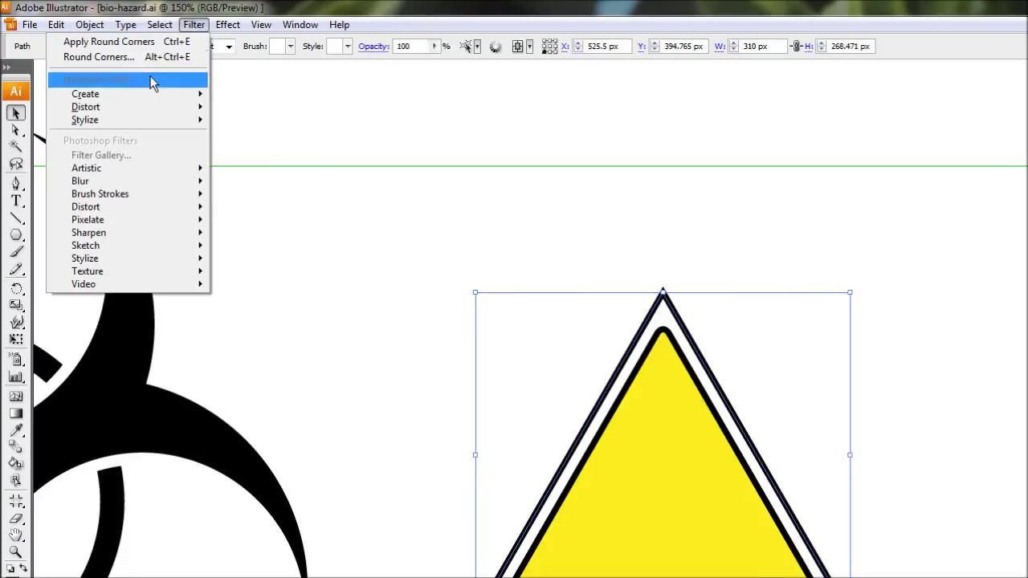
mouse_move(131, 122)
left_click(278, 158)
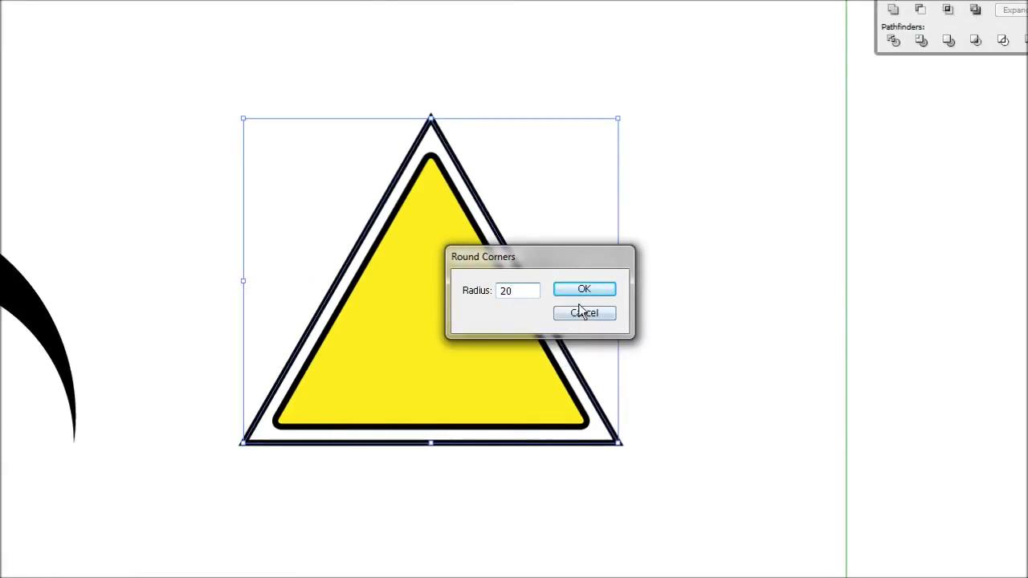
left_click(585, 291)
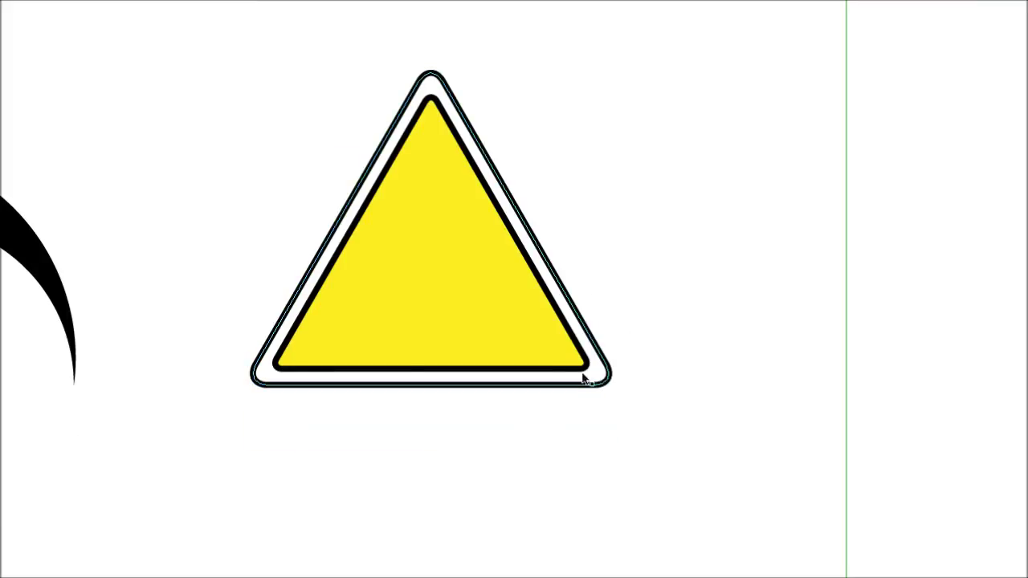
left_click(279, 363)
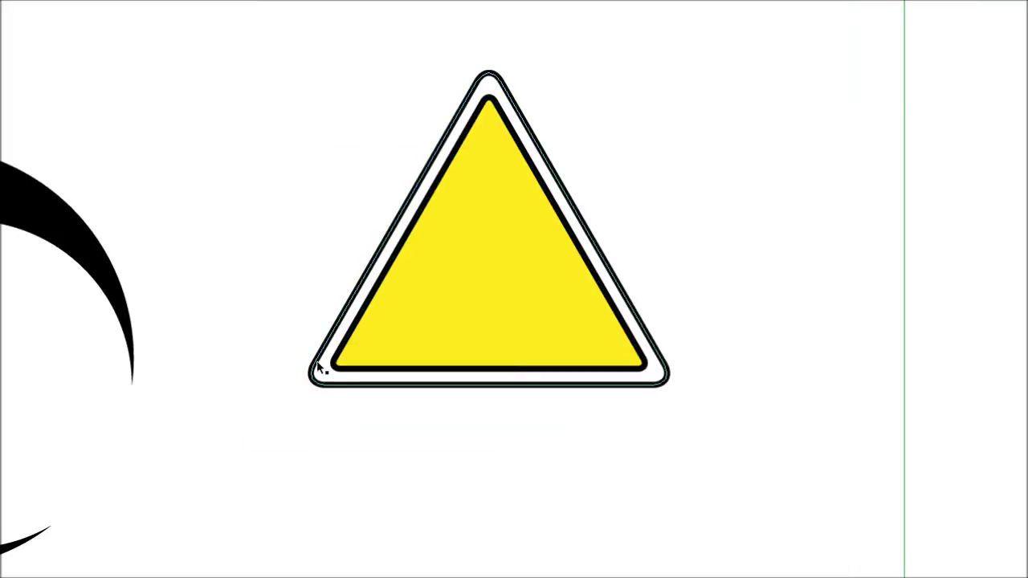
left_click(315, 382)
left_click(268, 377)
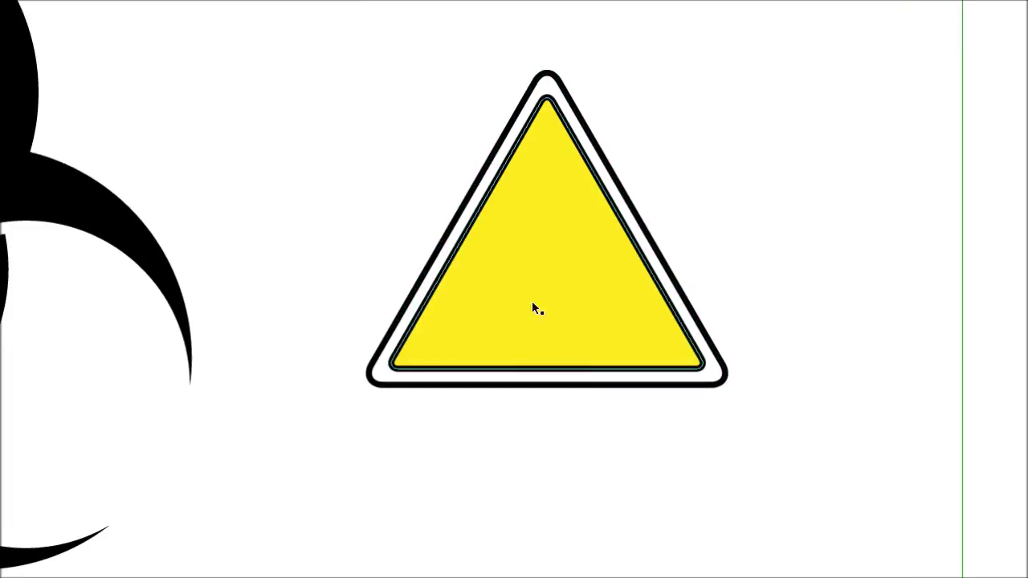
left_click(588, 211)
left_click(514, 210)
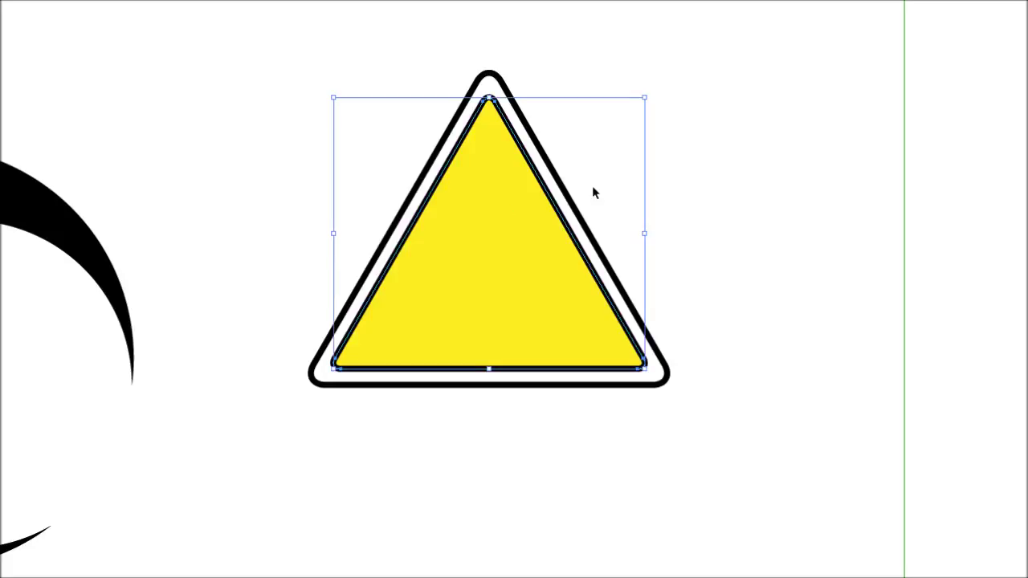
left_click(685, 196)
left_click(507, 270)
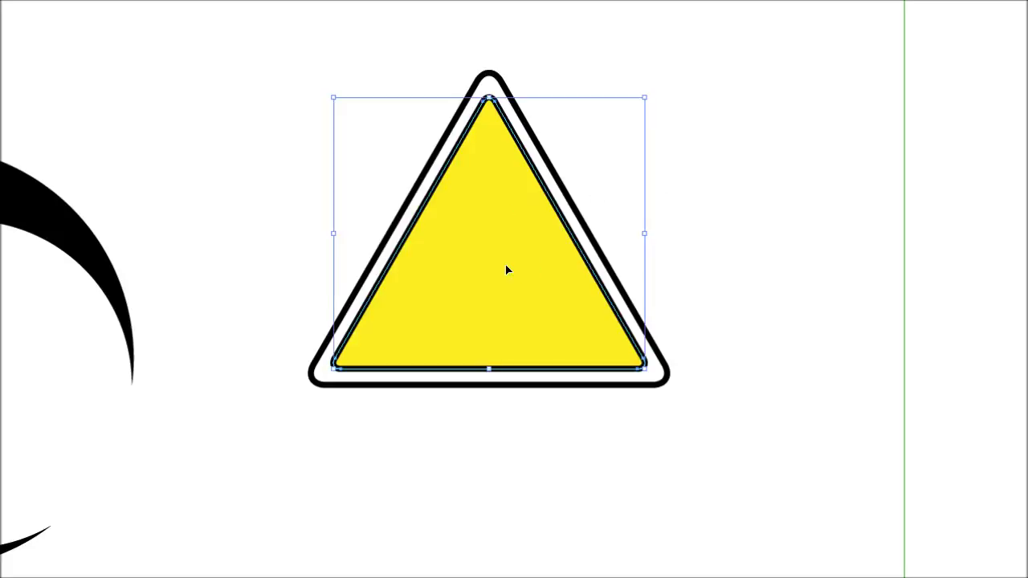
left_click(502, 476)
- Set the black stroke of the yellow inner triangle to 10 pt
left_click(475, 372)
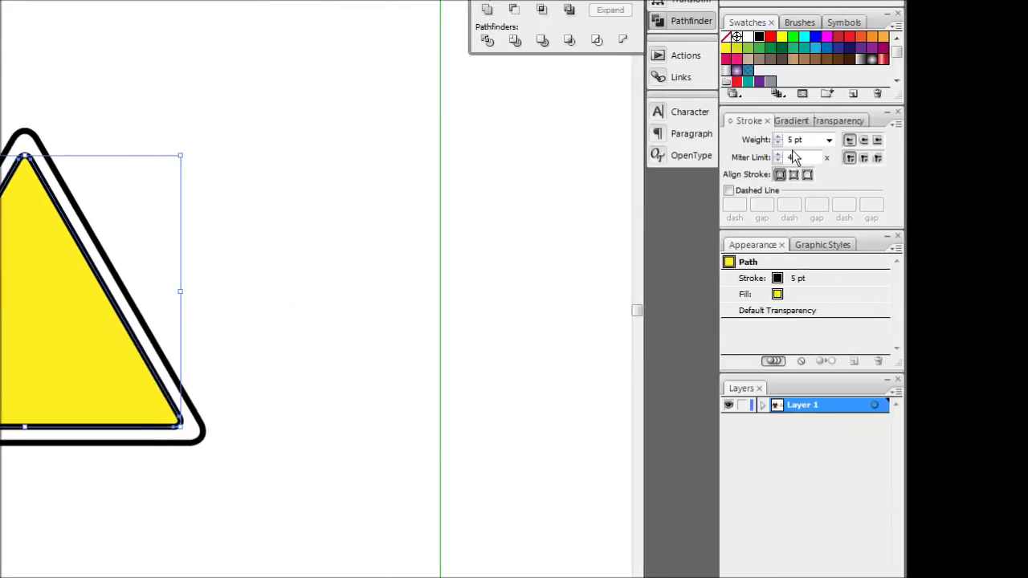
left_click(829, 140)
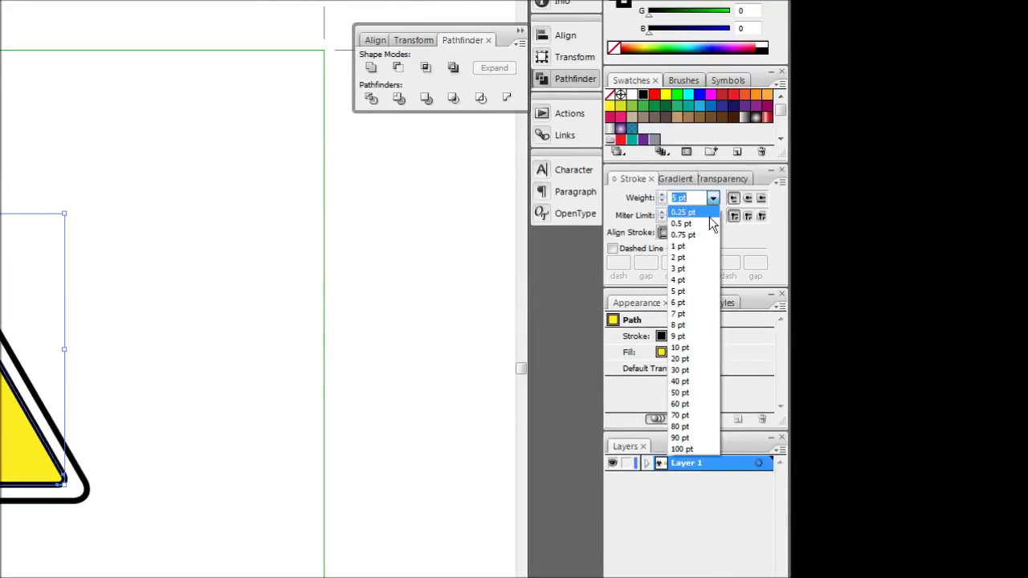
left_click(682, 347)
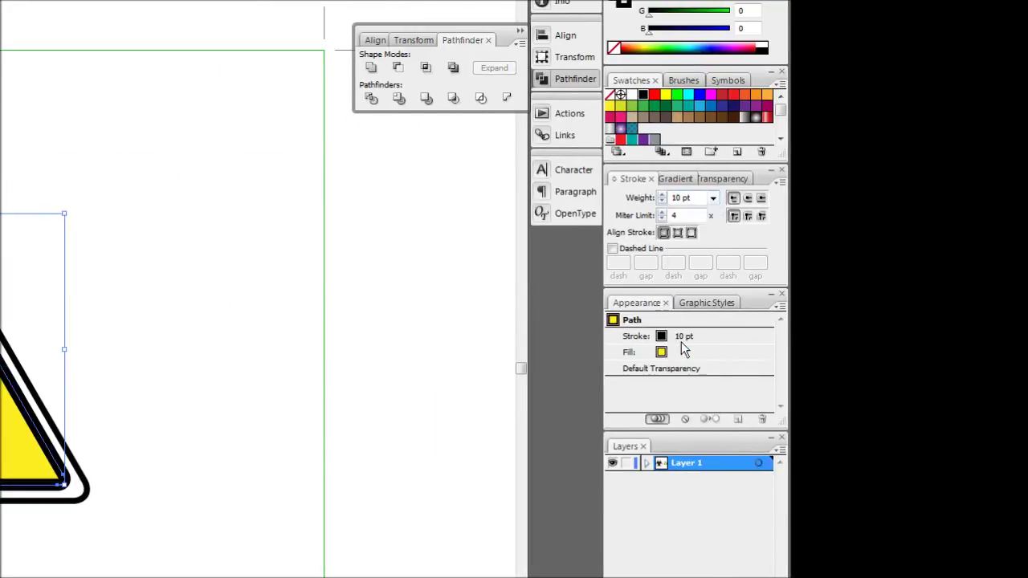
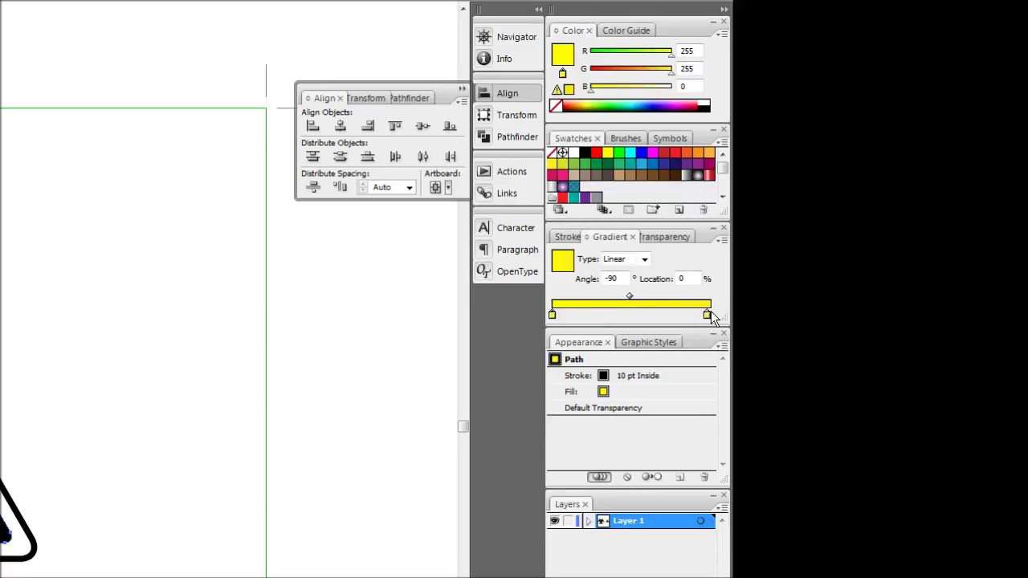
- Set the end colour of the inner triangle's linear gradient to orange, R 252, G 166, B 33
left_click_drag(667, 134, 644, 139)
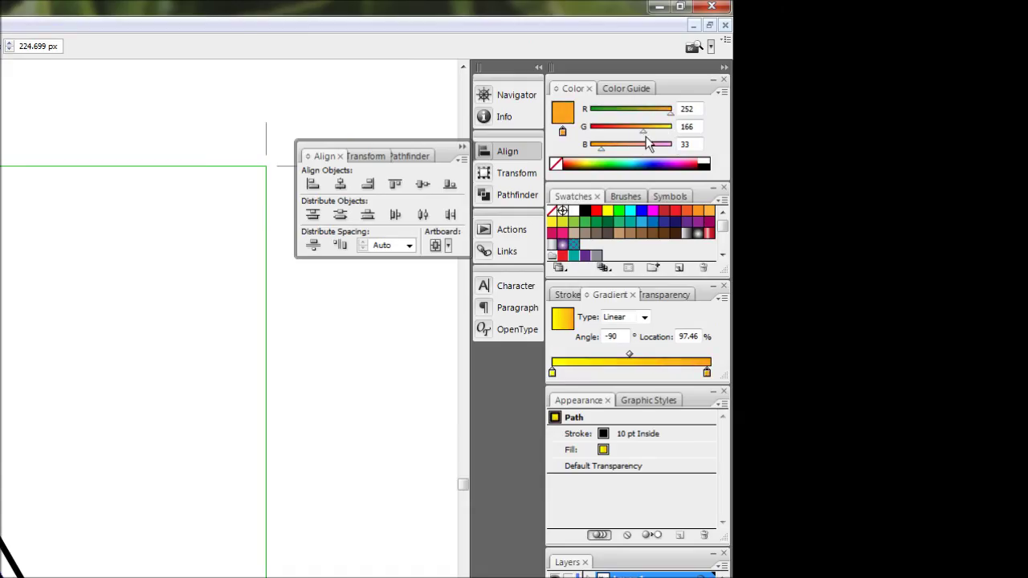
left_click(242, 339)
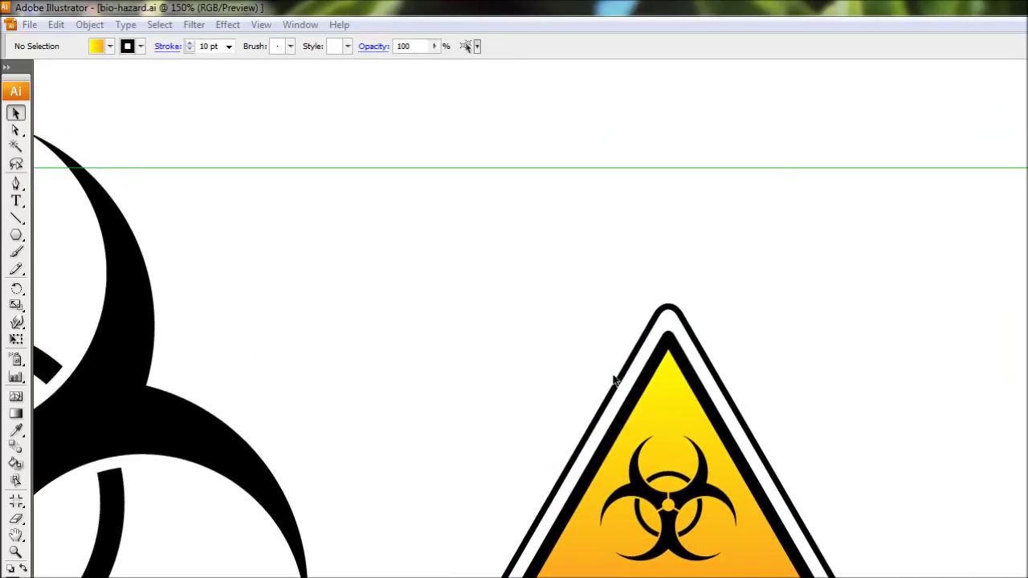
- Expand the appearance of the inner gradient triangle with its 10 pt stroke
left_click(673, 391)
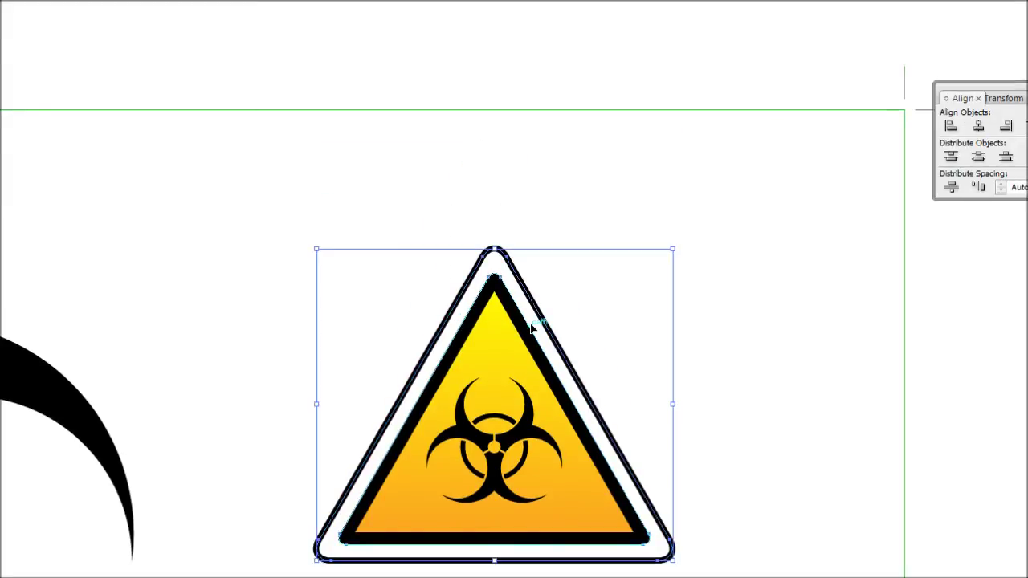
key("a")
key("v")
left_click(766, 271)
left_click(521, 325)
left_click(602, 239)
left_click(382, 318)
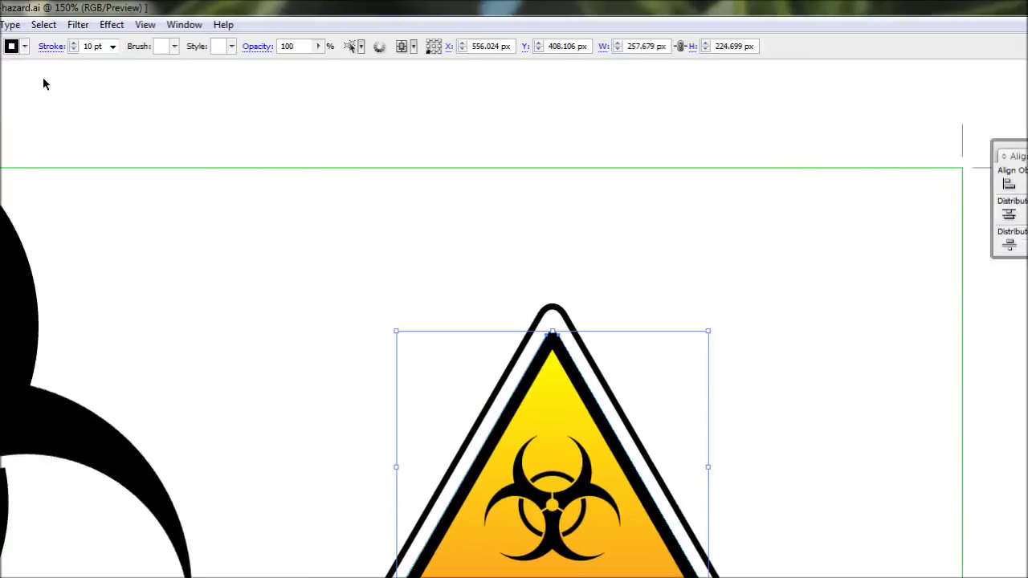
left_click(104, 25)
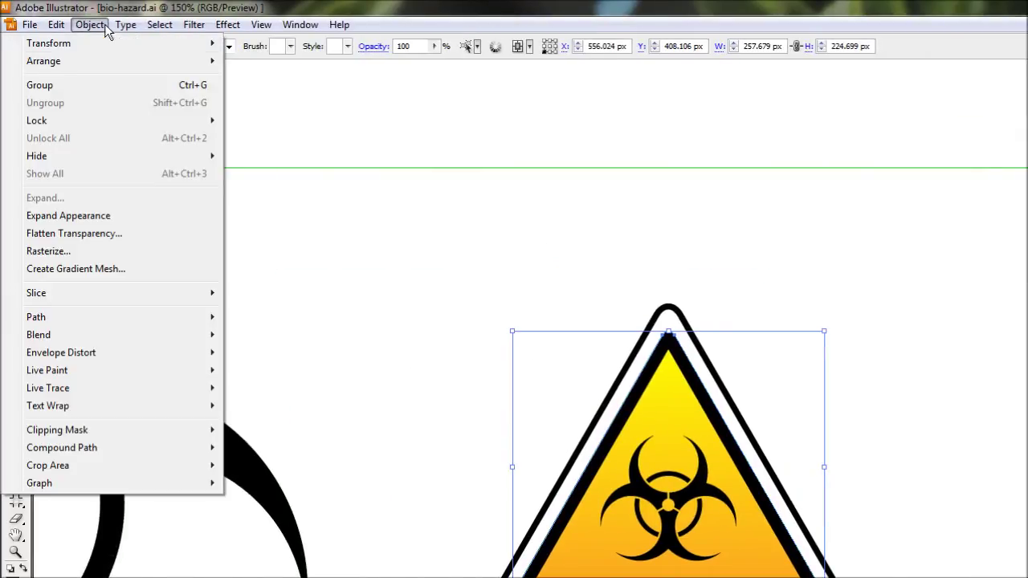
left_click(49, 217)
- Expand the fill and stroke of the outer rounded triangle into shapes
left_click_drag(648, 277, 616, 317)
left_click(89, 25)
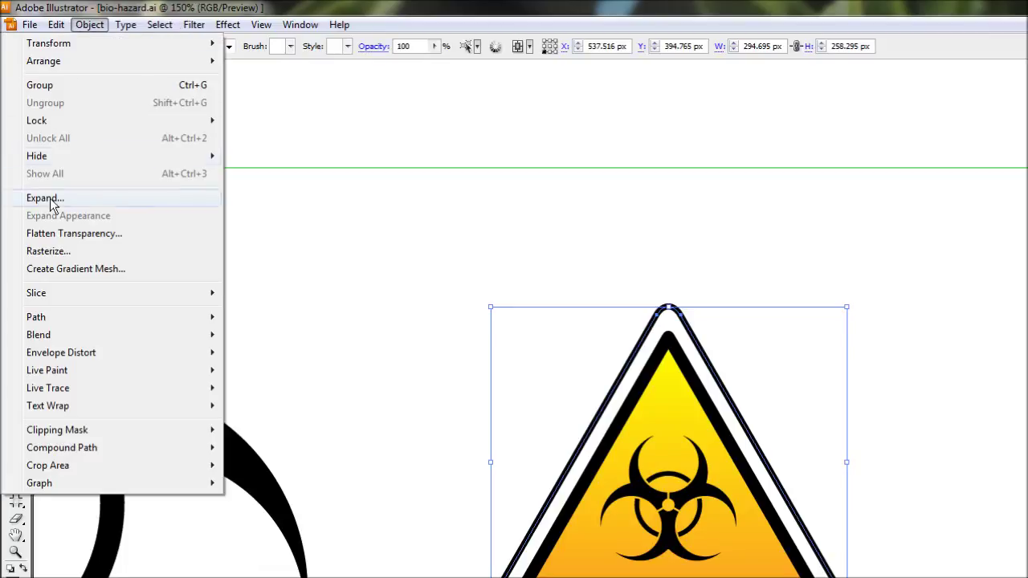
left_click(24, 199)
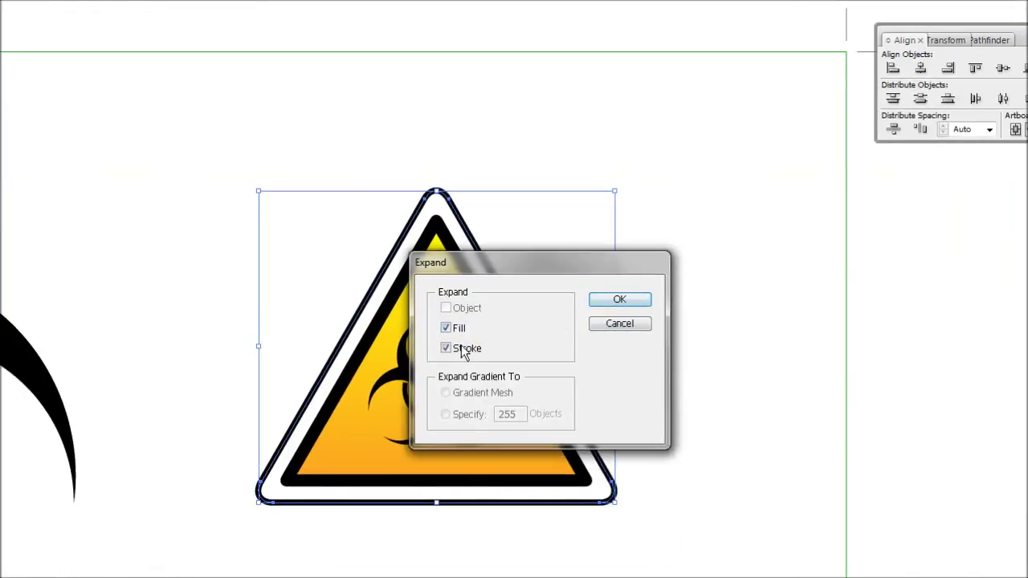
left_click(620, 300)
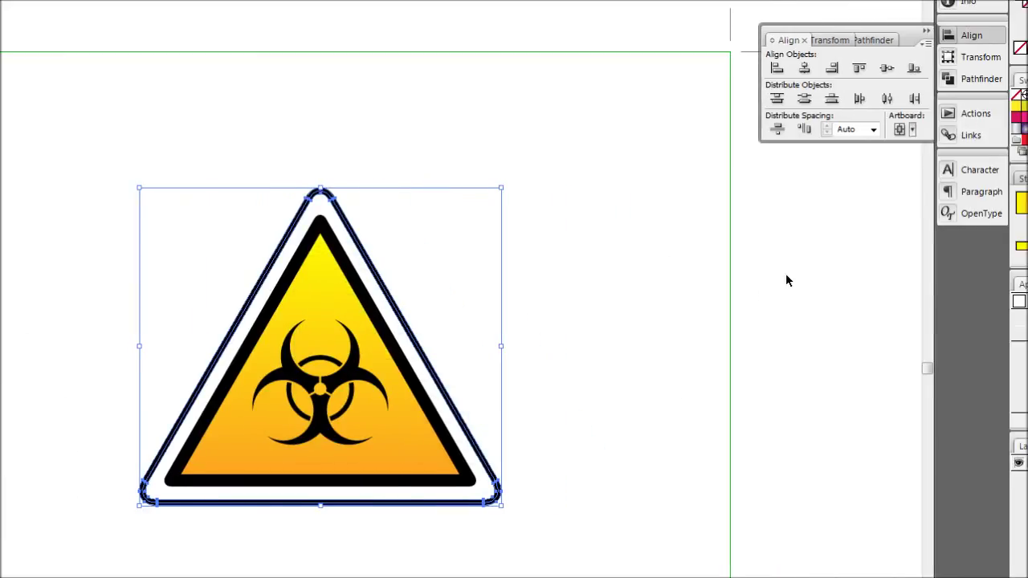
- Select the parts of the sign individually and together to check their expanded outlines
left_click(596, 295)
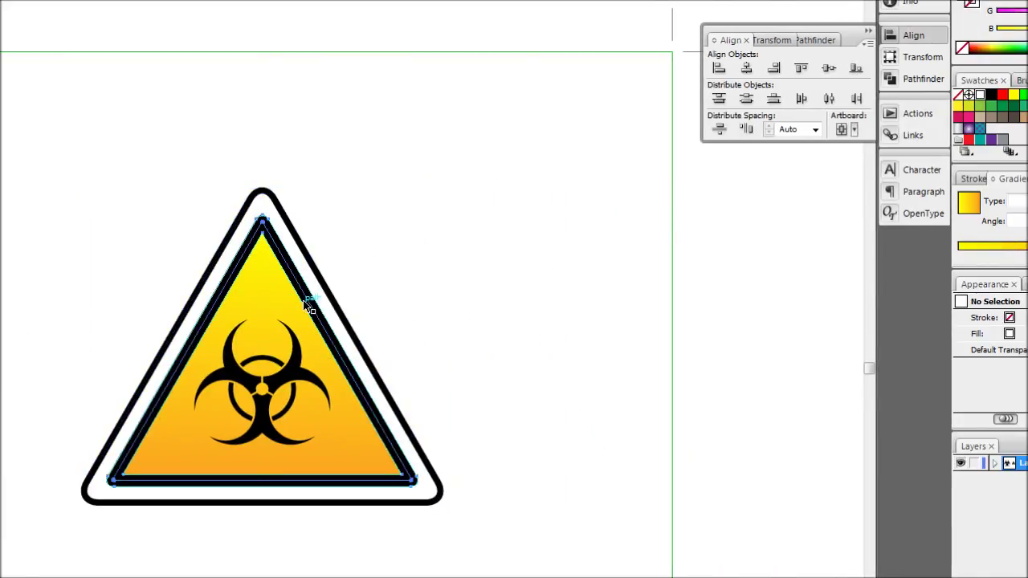
left_click(307, 305)
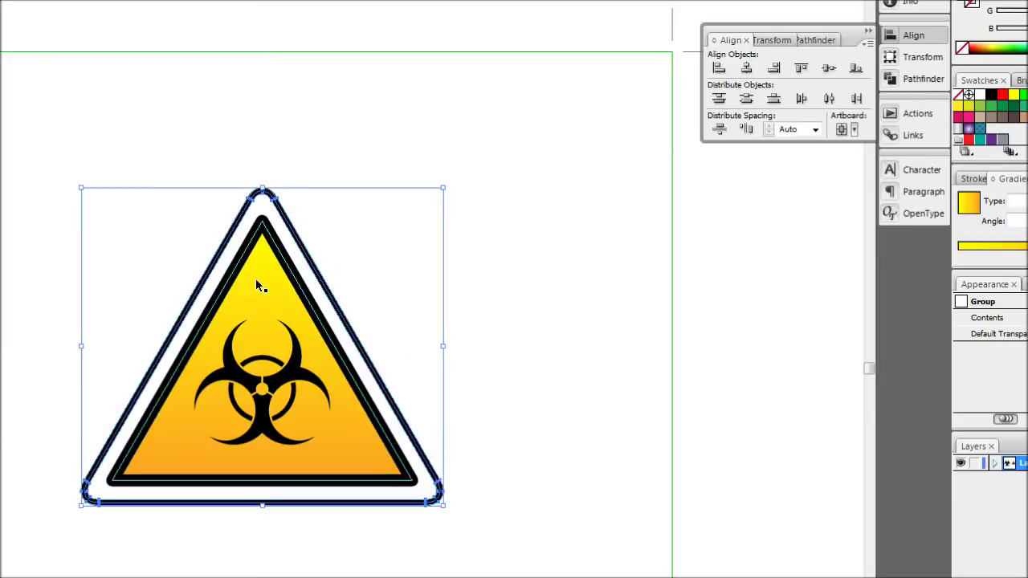
left_click_drag(161, 155, 376, 496)
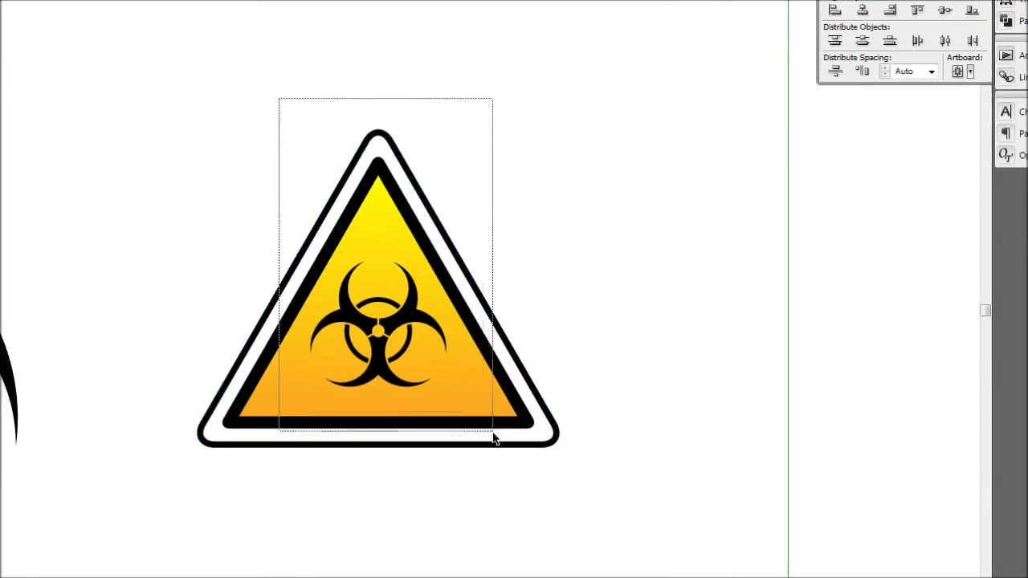
left_click_drag(494, 439, 532, 474)
left_click_drag(563, 392, 695, 492)
key("ctrl+z")
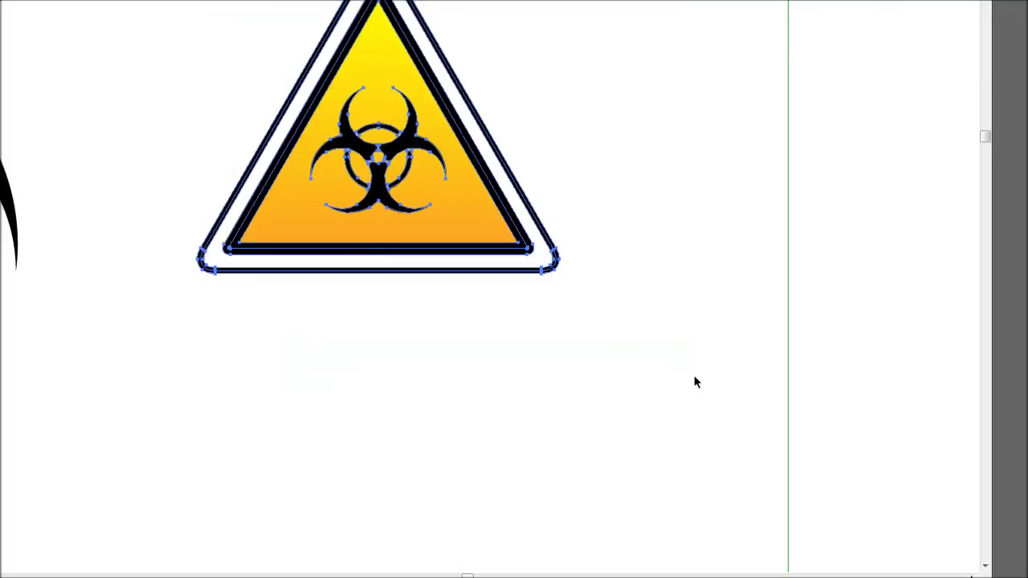
left_click(696, 383)
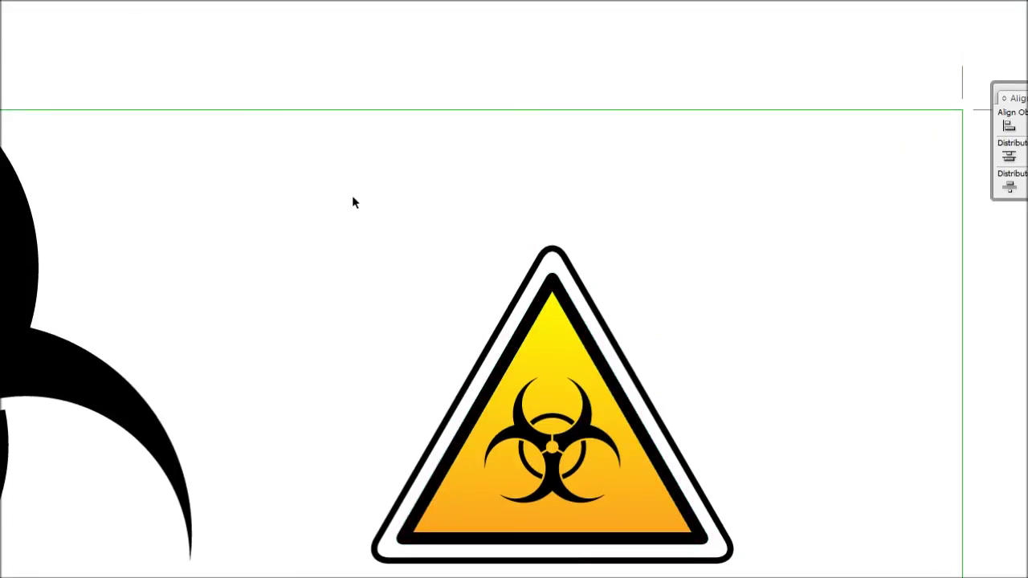
- Select the entire warning sign and toggle its bounding box off and back on
left_click_drag(321, 214, 775, 577)
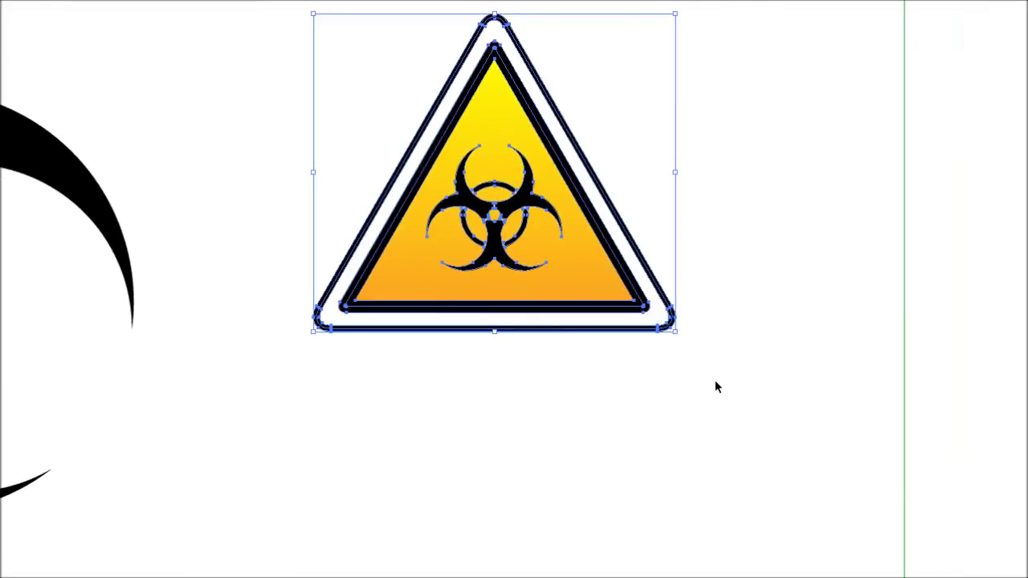
key("ctrl+shift+b")
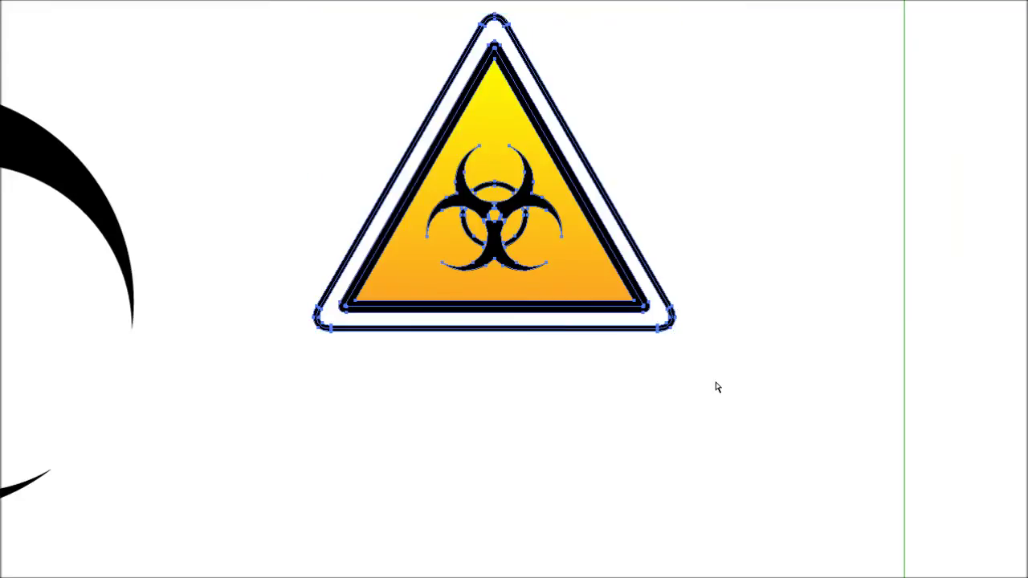
key("ctrl+shift+b")
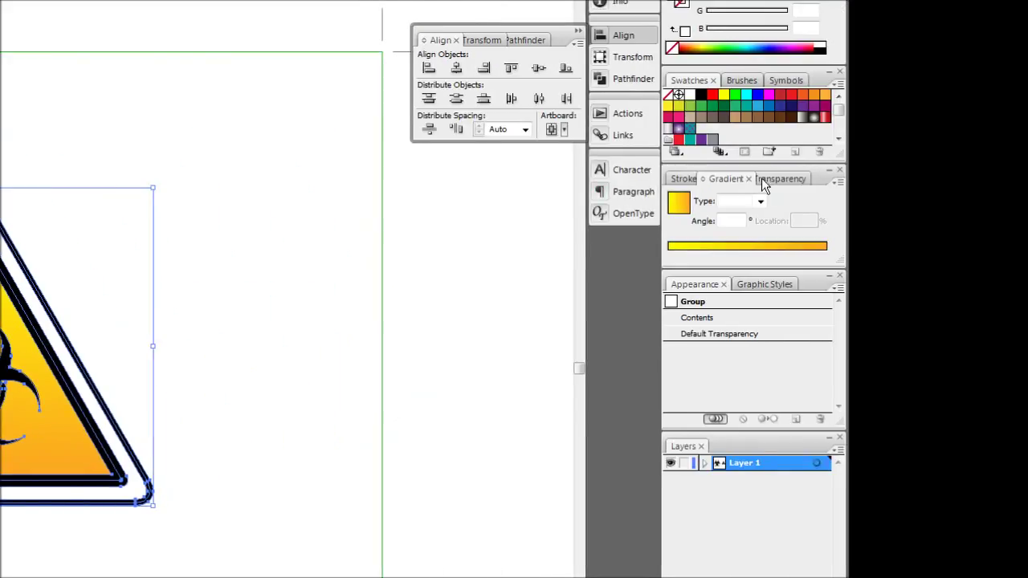
- Select the whole warning sign group and make an opacity mask for it with the Transparency options
left_click(888, 117)
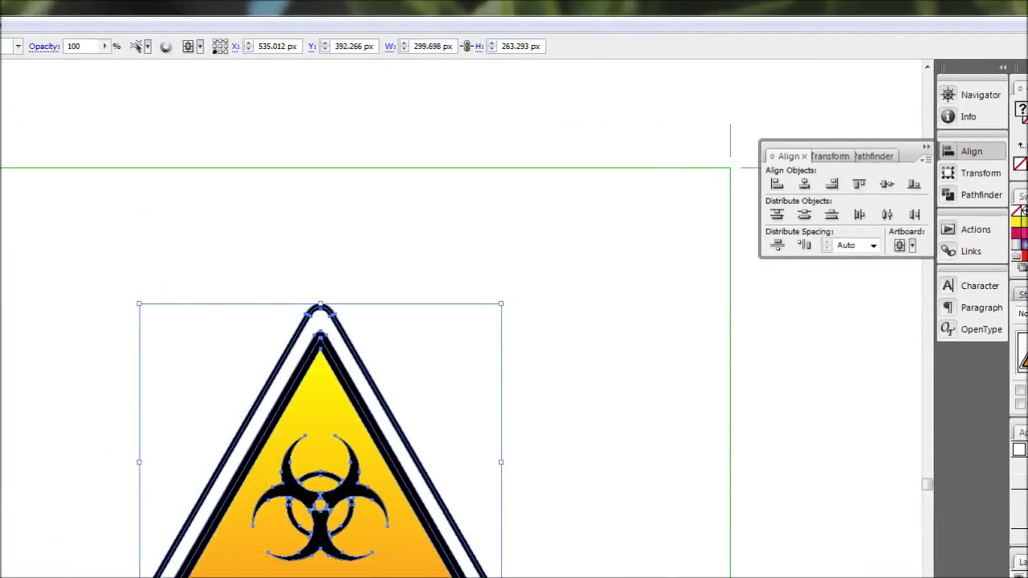
left_click(0, 0)
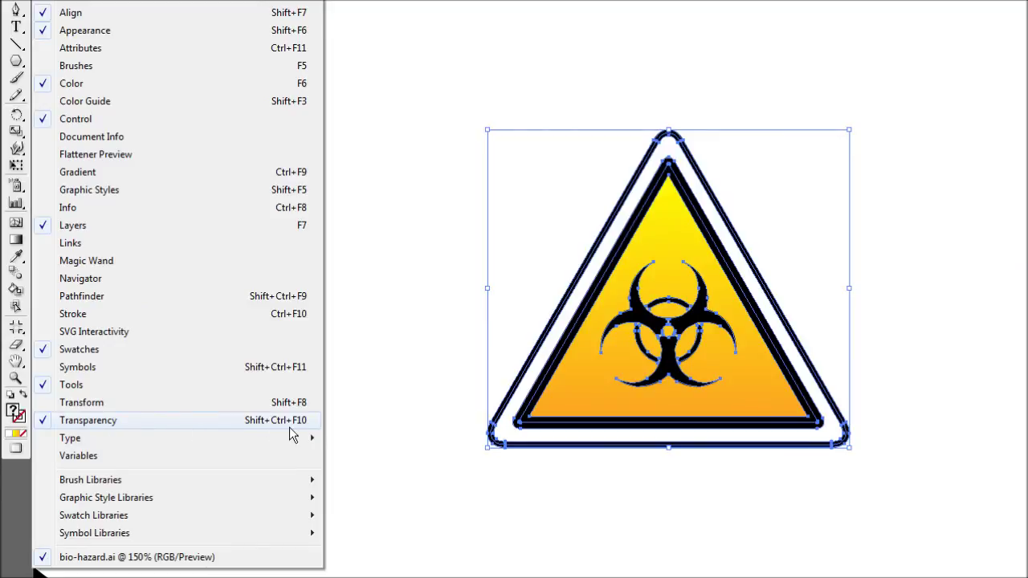
left_click(961, 333)
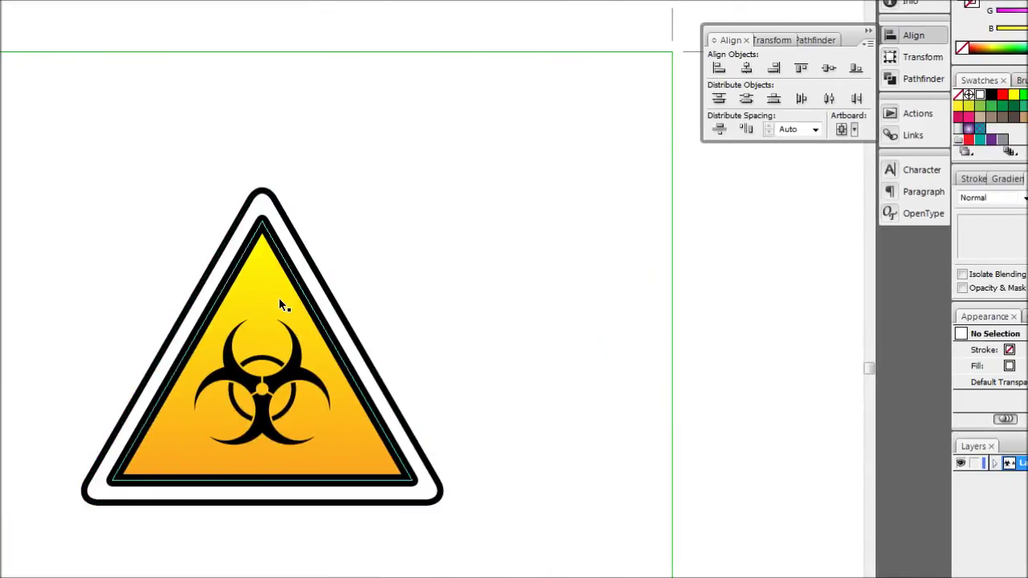
left_click(280, 301)
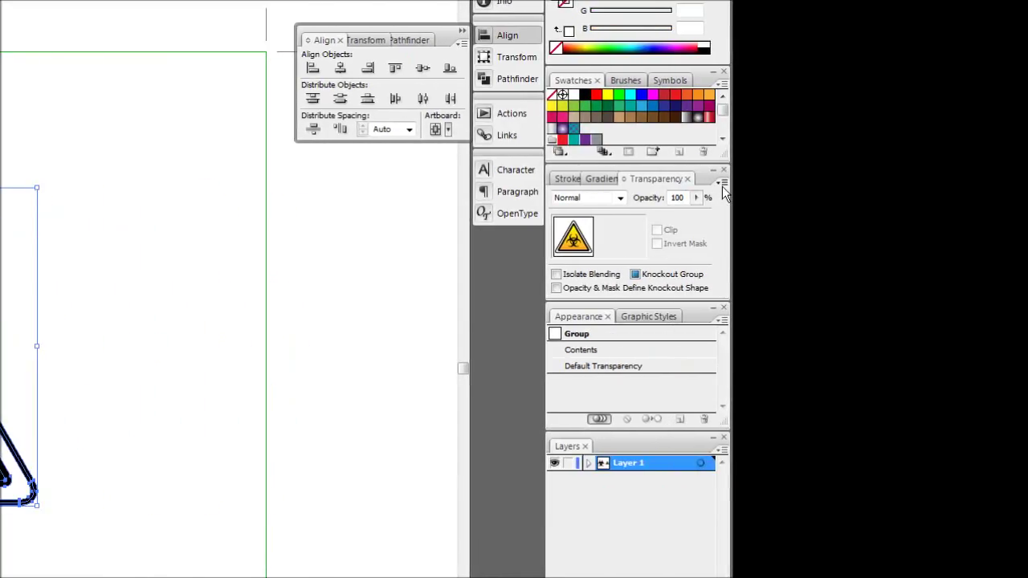
left_click(722, 185)
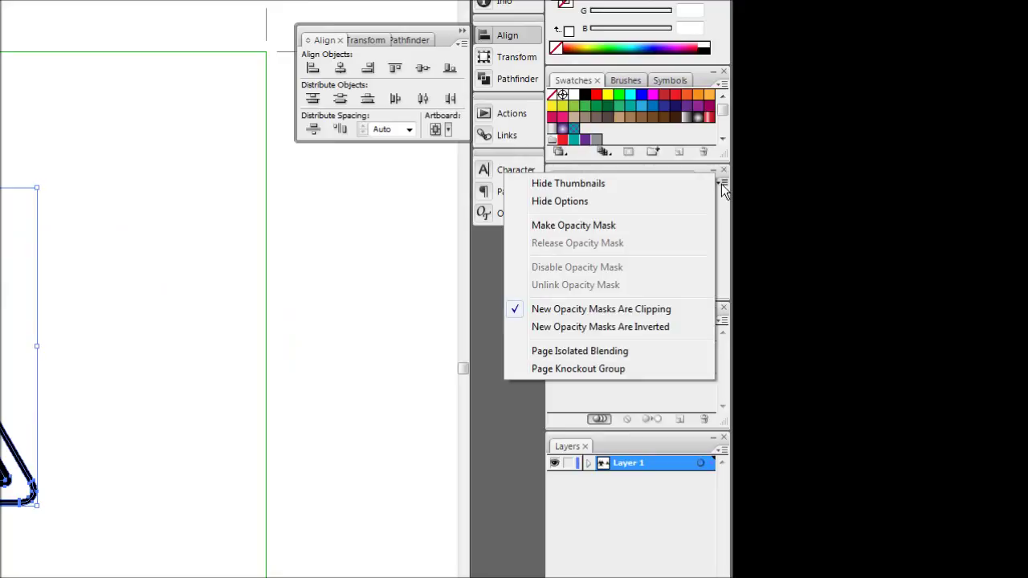
left_click(575, 232)
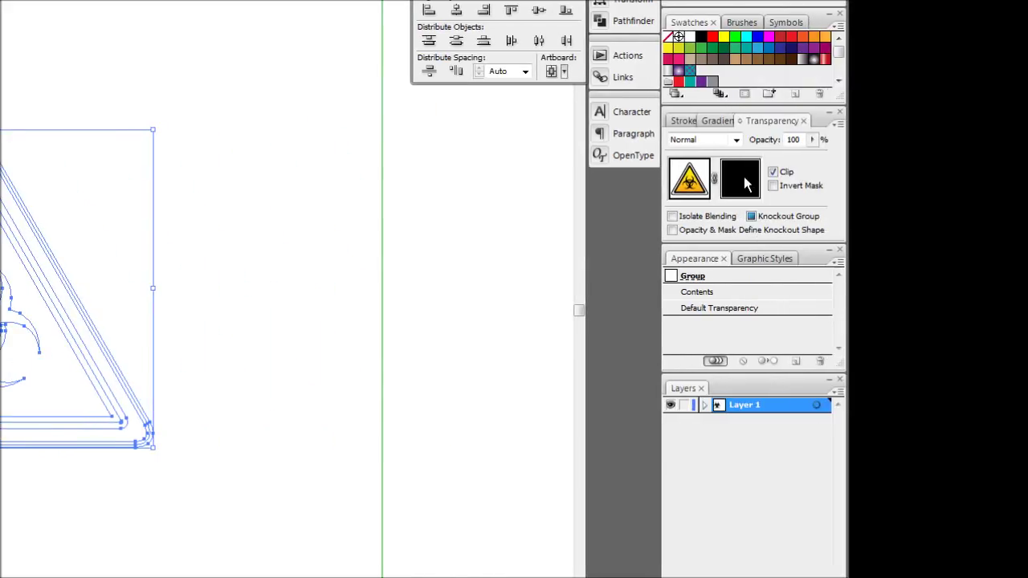
- Enter the sign's opacity mask for editing and place the linked image texture-2.jpg in it
left_click(743, 178)
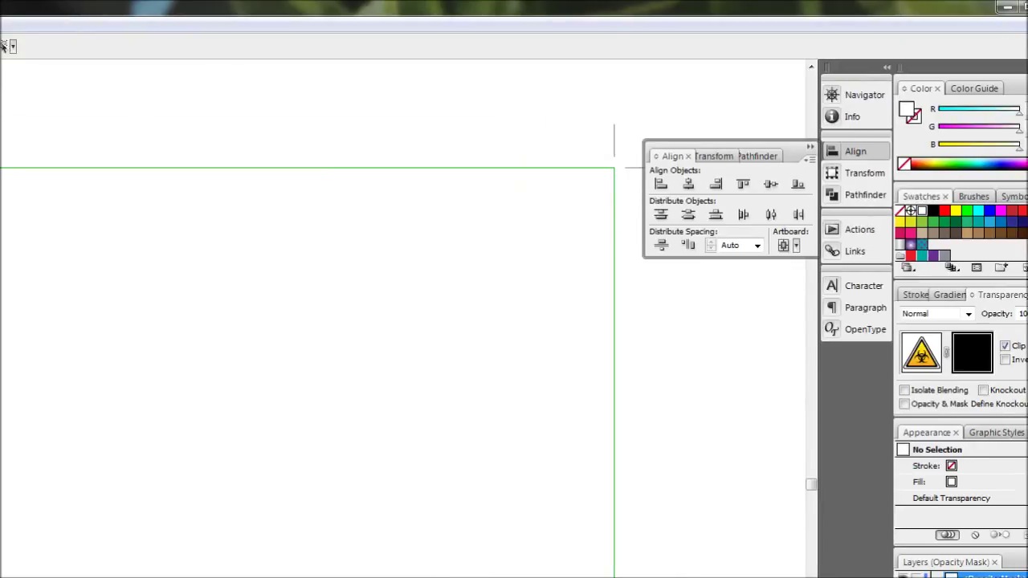
left_click(26, 23)
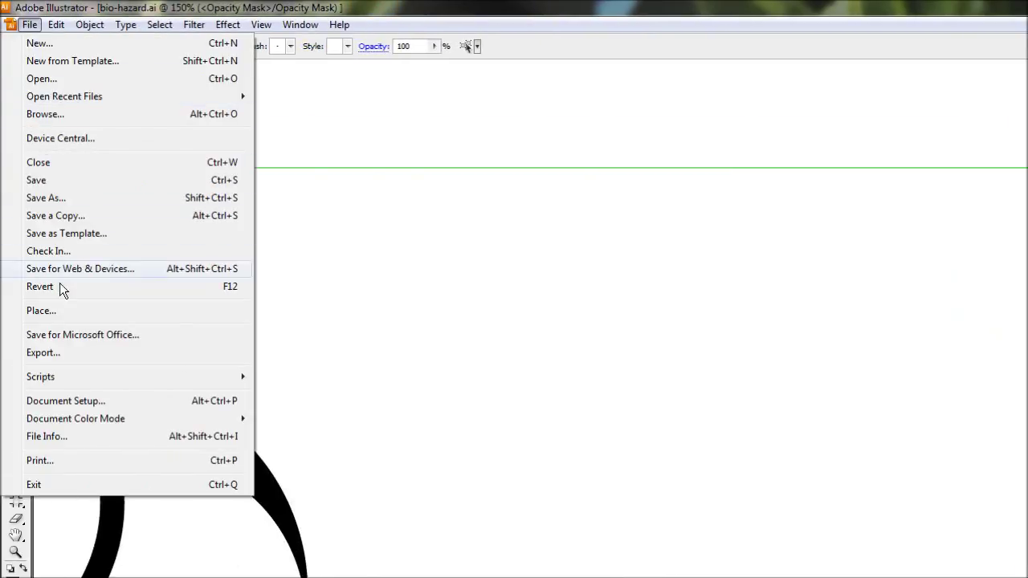
left_click(59, 311)
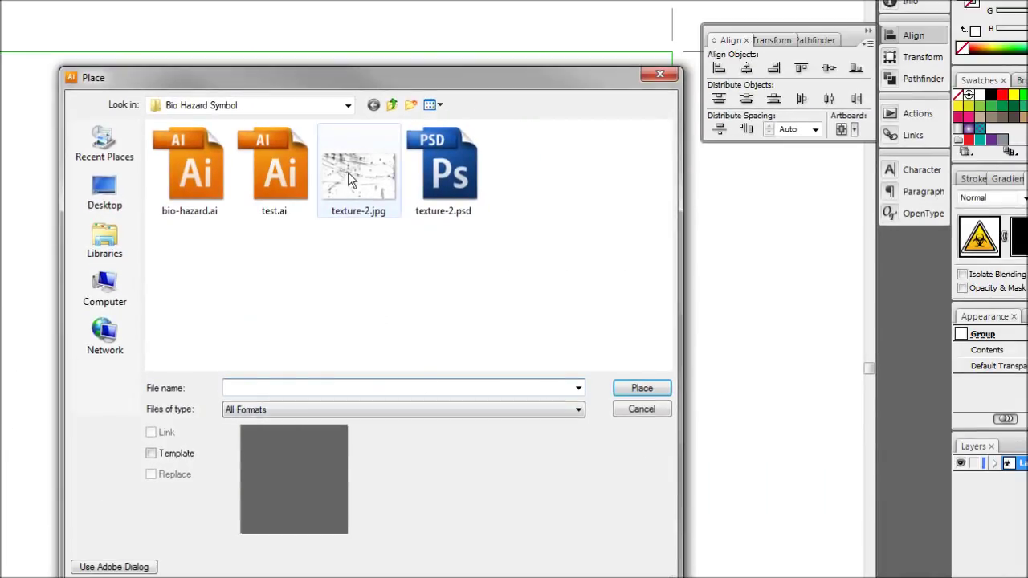
left_click(350, 122)
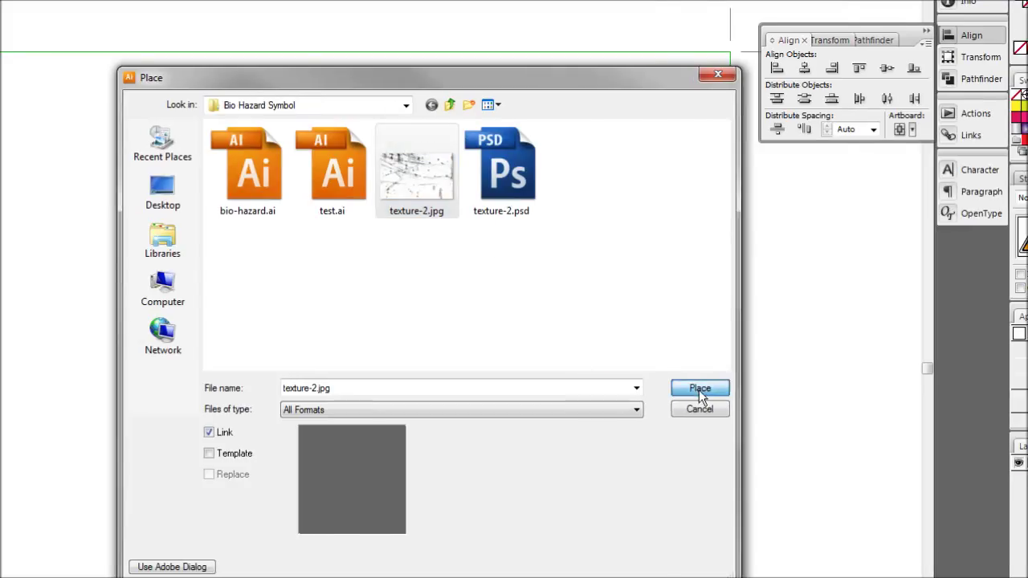
left_click(699, 389)
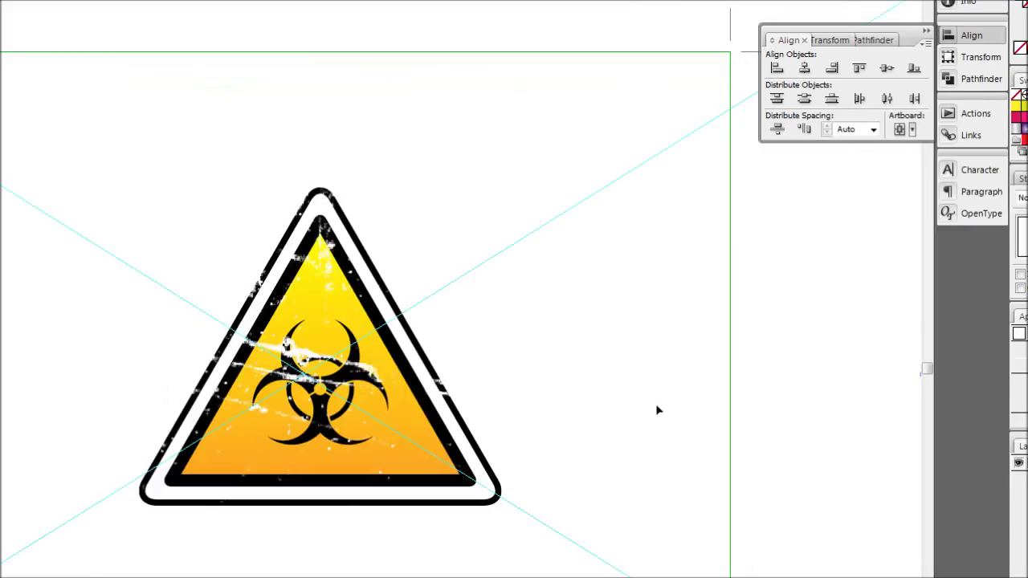
- Scale the placed texture down to about half its size, rotate it clockwise, and position it over the warning sign
key("ctrl+minus")
key("ctrl+minus")
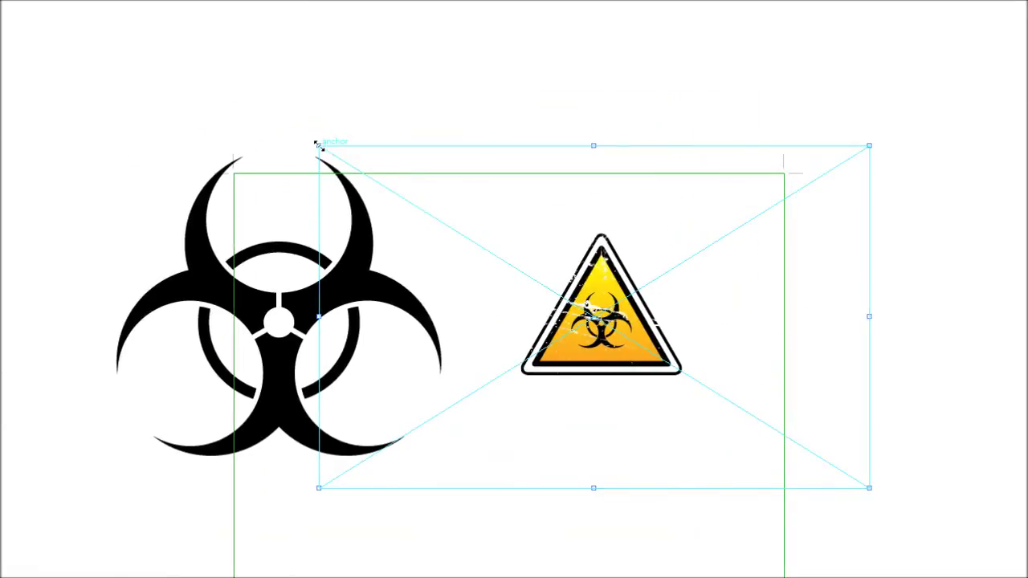
left_click_drag(319, 145, 508, 244)
left_click_drag(745, 215, 647, 265)
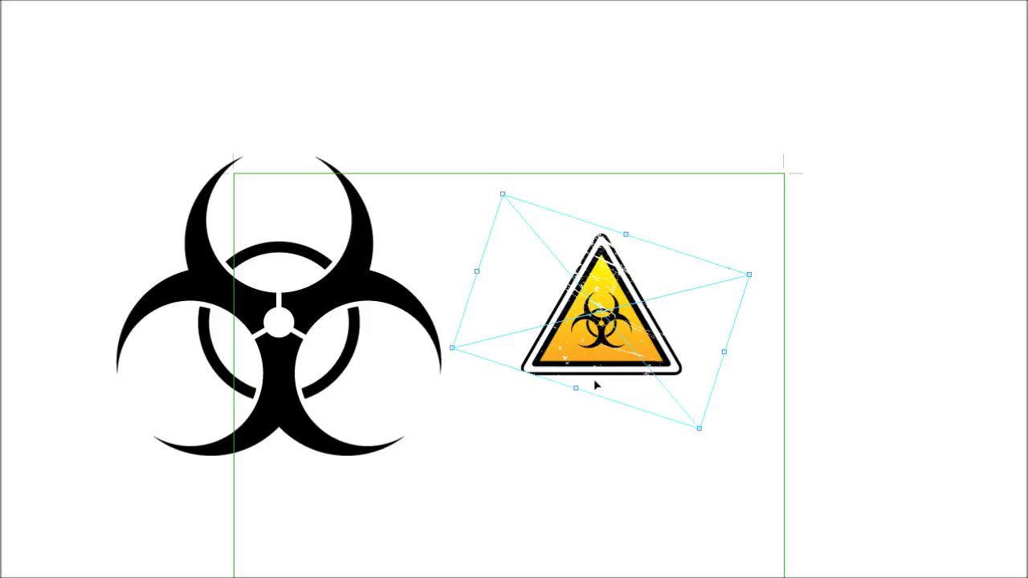
left_click_drag(596, 387, 588, 380)
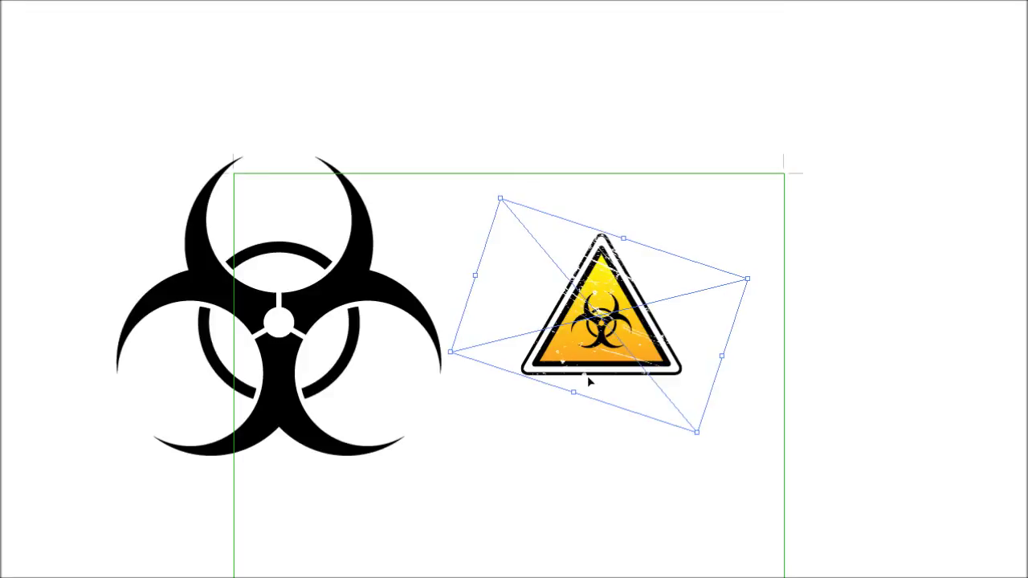
- Refine the texture's fit by enlarging it slightly, adjusting its rotation, and repositioning it so the scratches cover the sign
scroll(505, 353, "down", 3)
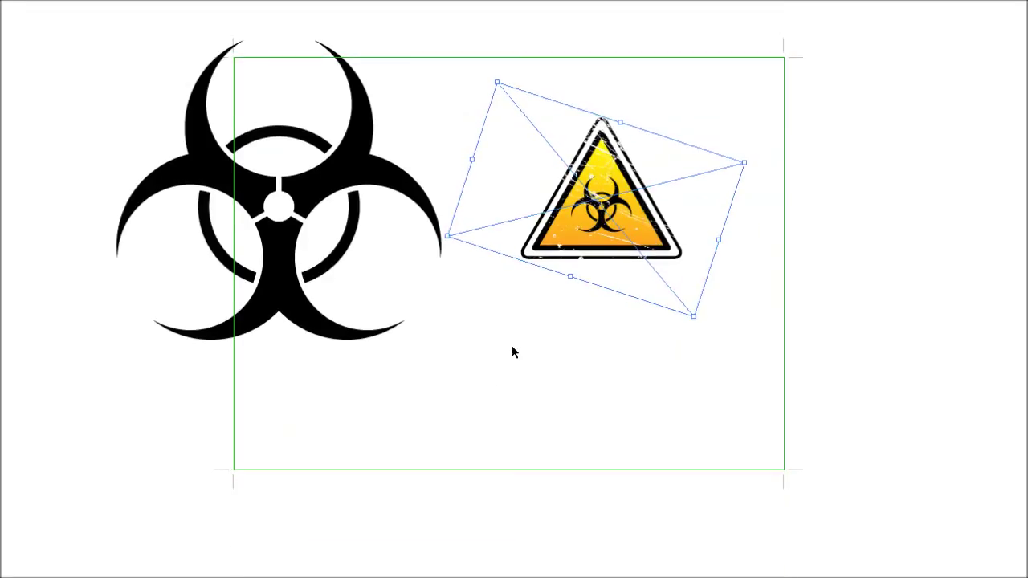
key("ctrl+equal")
key("ctrl+equal")
key("ctrl+equal")
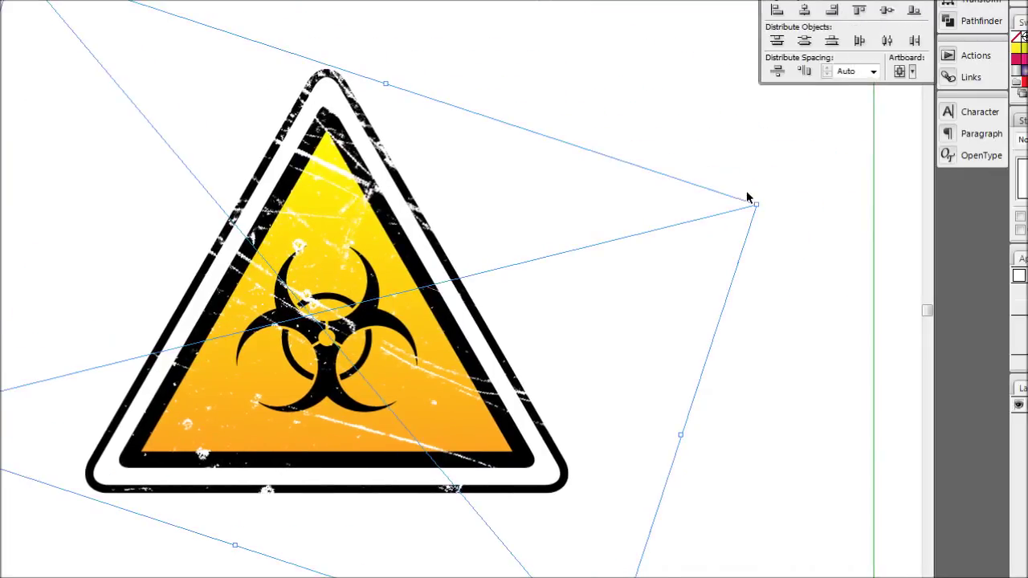
left_click_drag(755, 205, 808, 191)
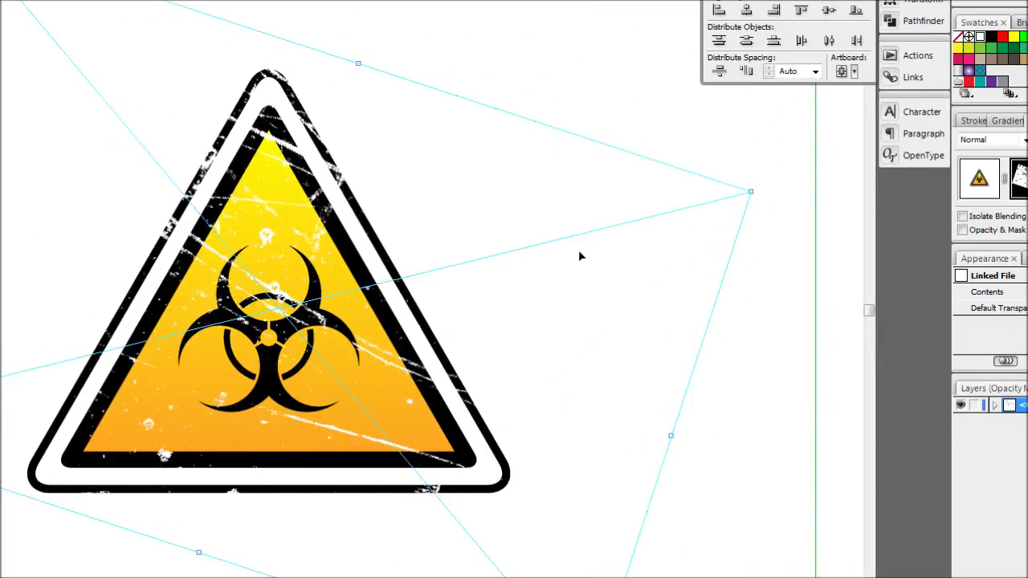
left_click(760, 193)
left_click(743, 195)
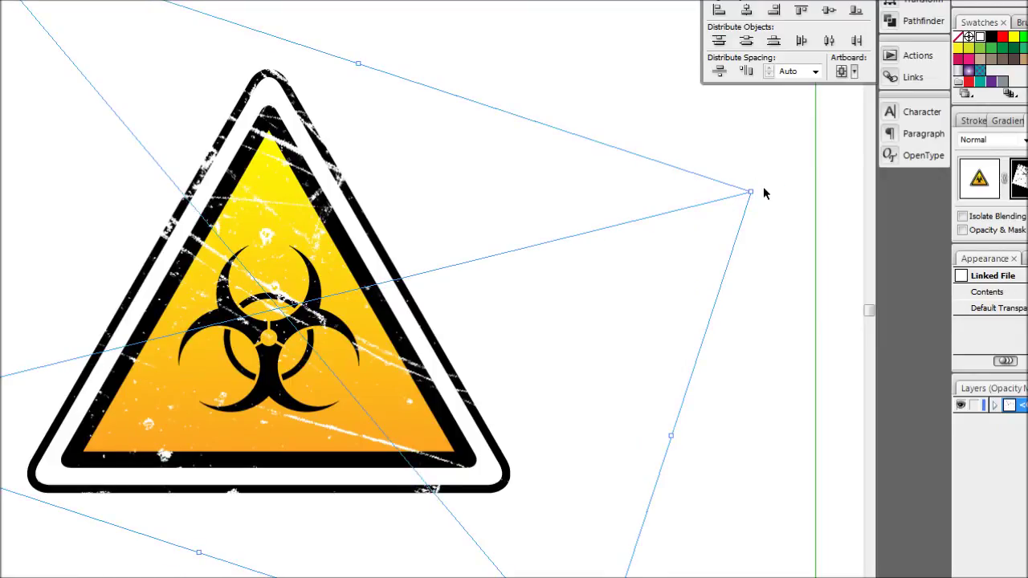
left_click_drag(755, 191, 741, 175)
left_click_drag(600, 230, 542, 245)
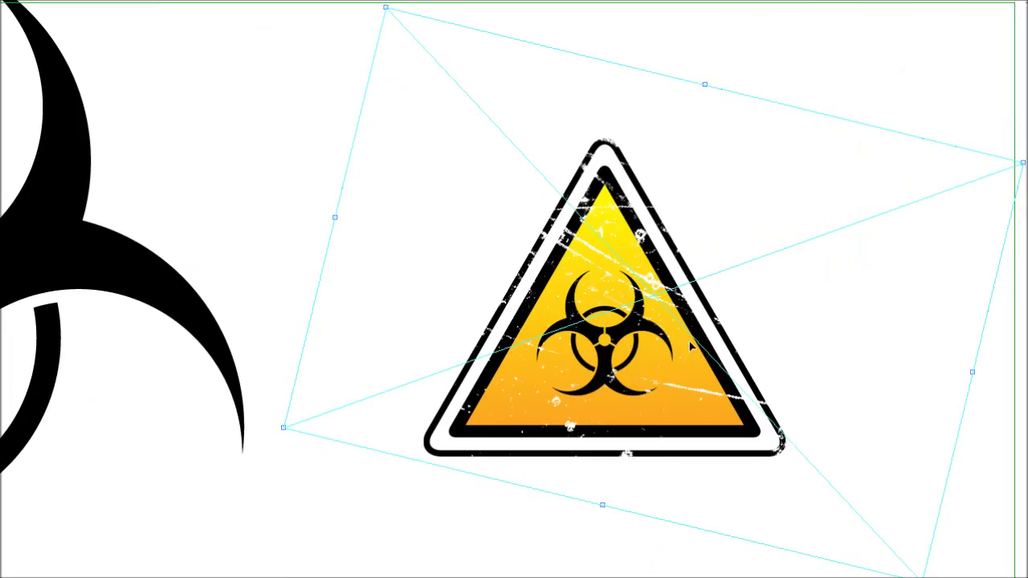
- Exit opacity mask editing, switch between the mask and the artwork a few times, and finish with the artwork active
scroll(533, 396, "down", 3)
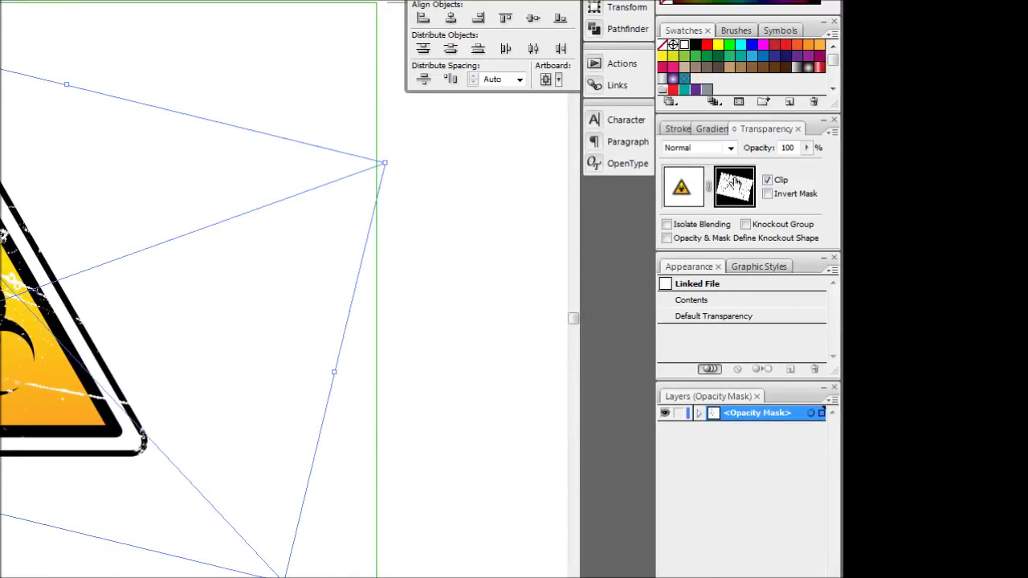
left_click(685, 191)
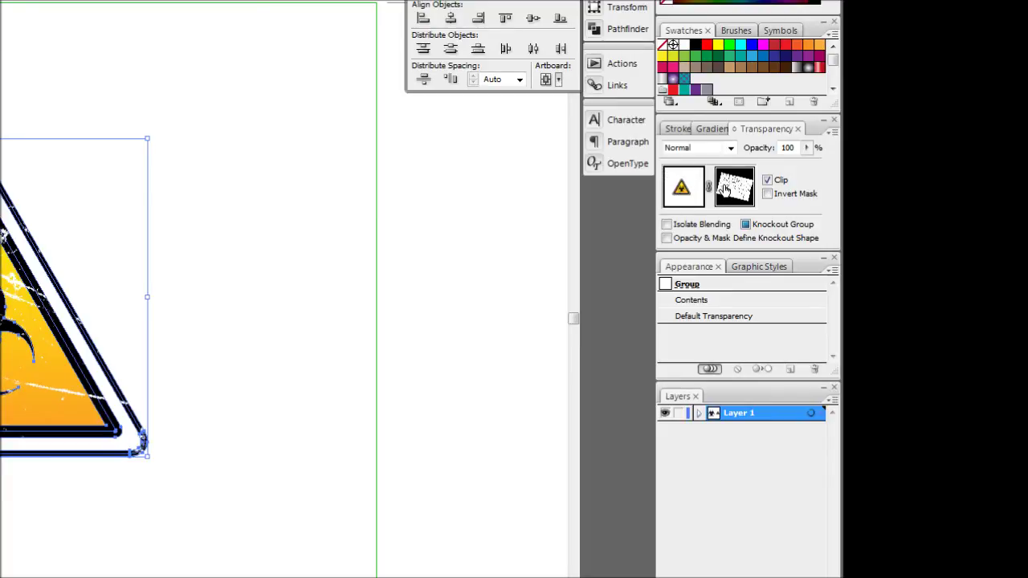
left_click(724, 190)
left_click(683, 188)
left_click(729, 189)
left_click(680, 193)
left_click(729, 189)
left_click(678, 193)
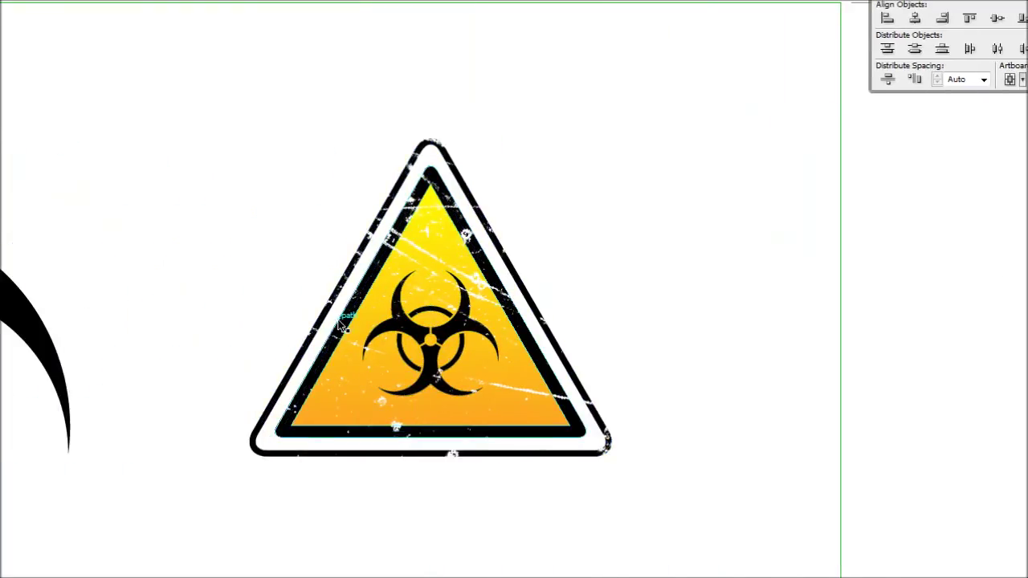
- Move the masked warning sign around as one object, leave it slightly above and to the right of its former place, and deselect it
left_click_drag(201, 370, 309, 424)
key("ctrl+z")
left_click_drag(480, 344, 583, 294)
key("ctrl+z")
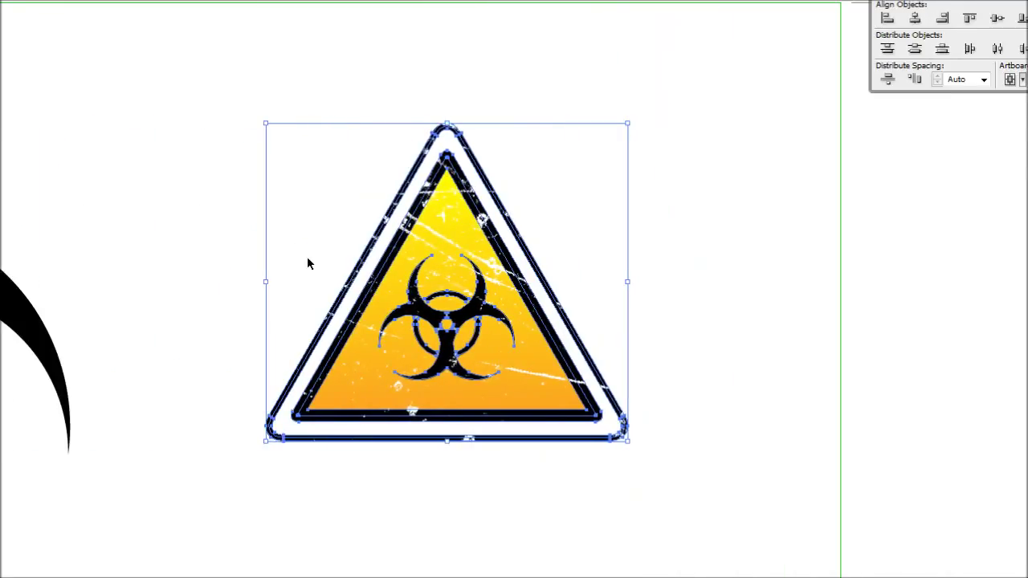
left_click(308, 264)
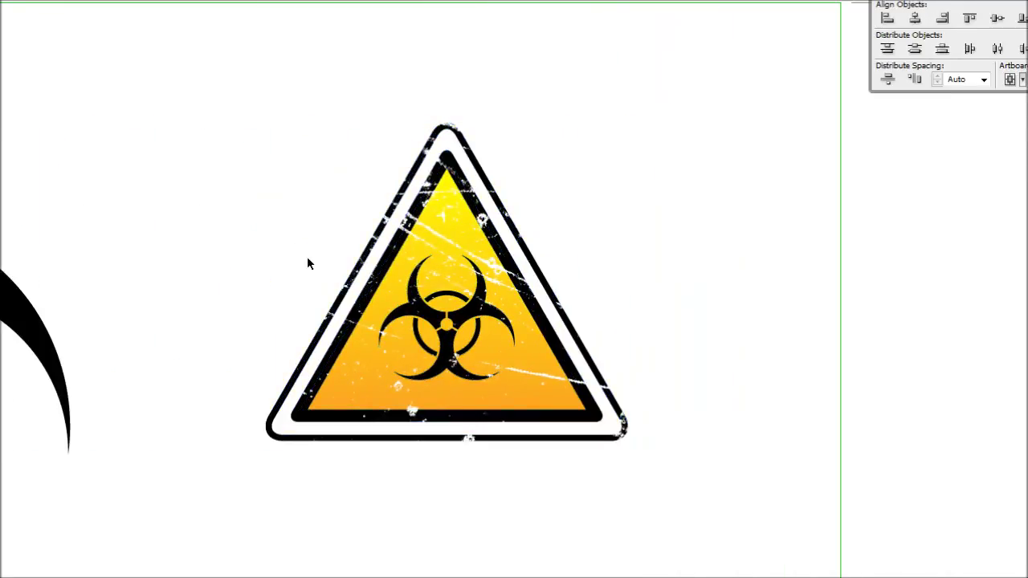